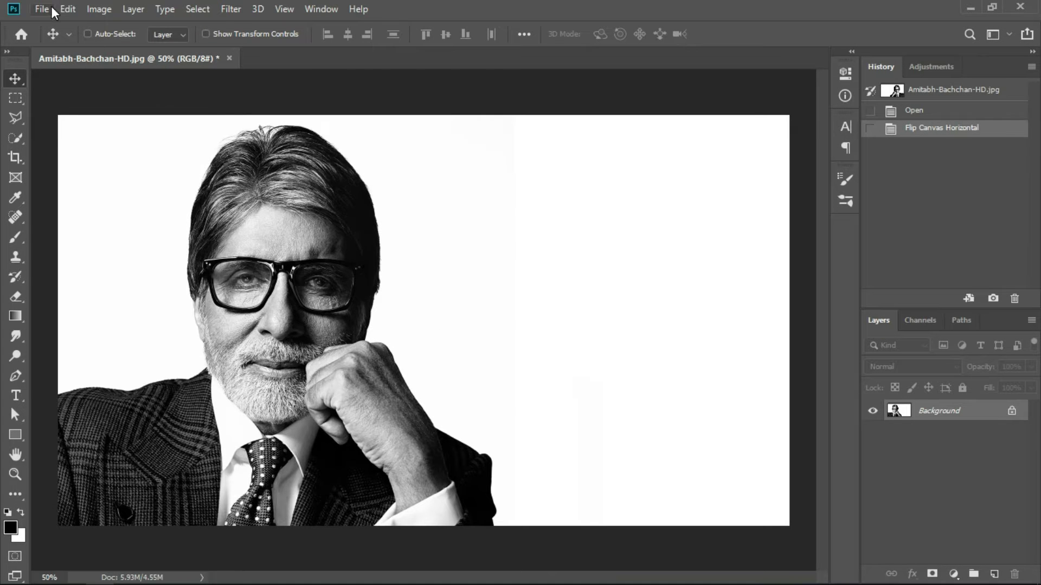
# Create a new blank 1920 × 1080 px, 300 ppi document, Untitled-1
pyautogui.click(52, 9)
pyautogui.click(53, 23)
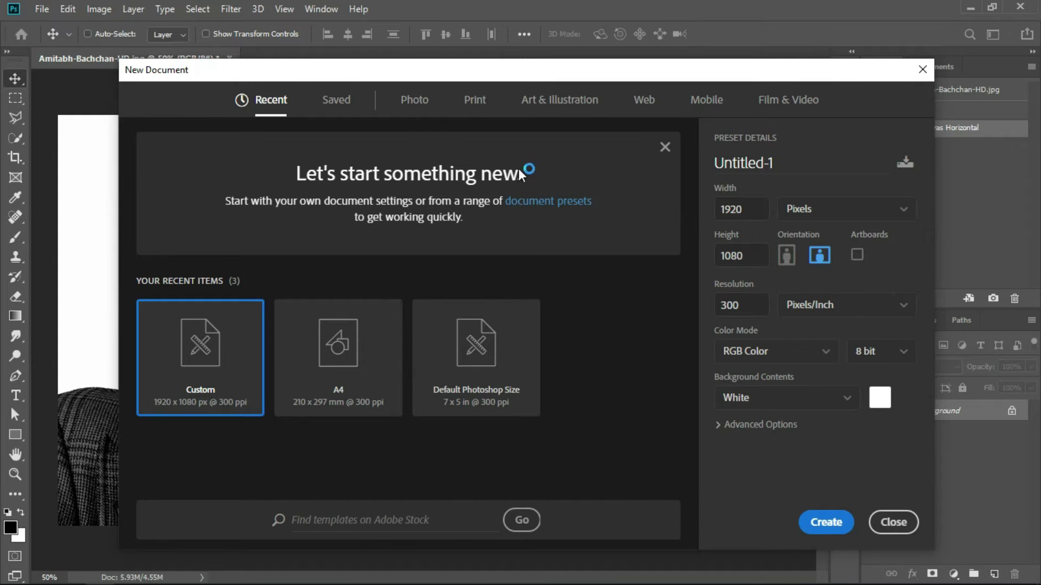
pyautogui.doubleClick(750, 213)
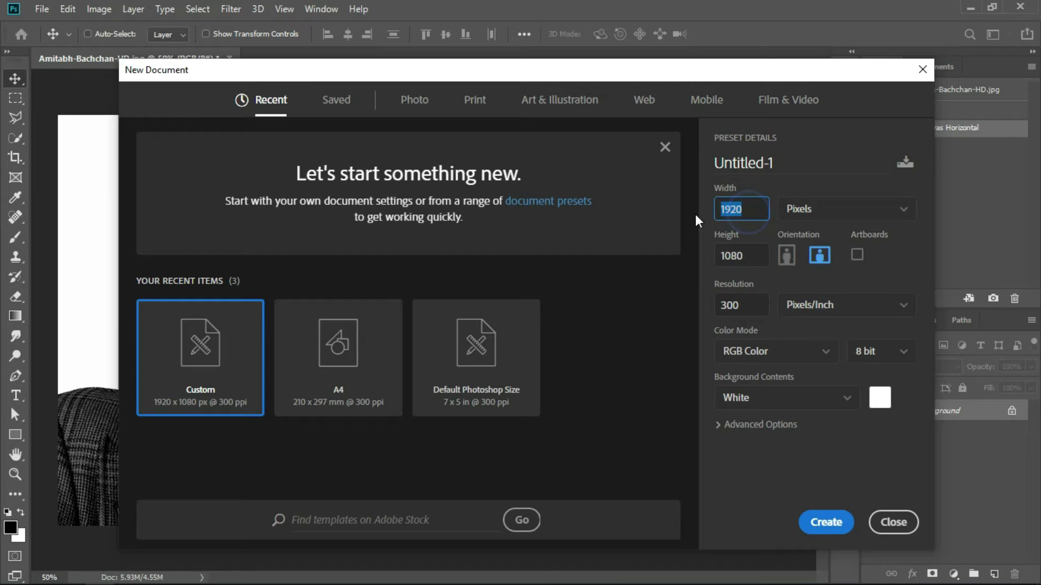
pyautogui.doubleClick(751, 251)
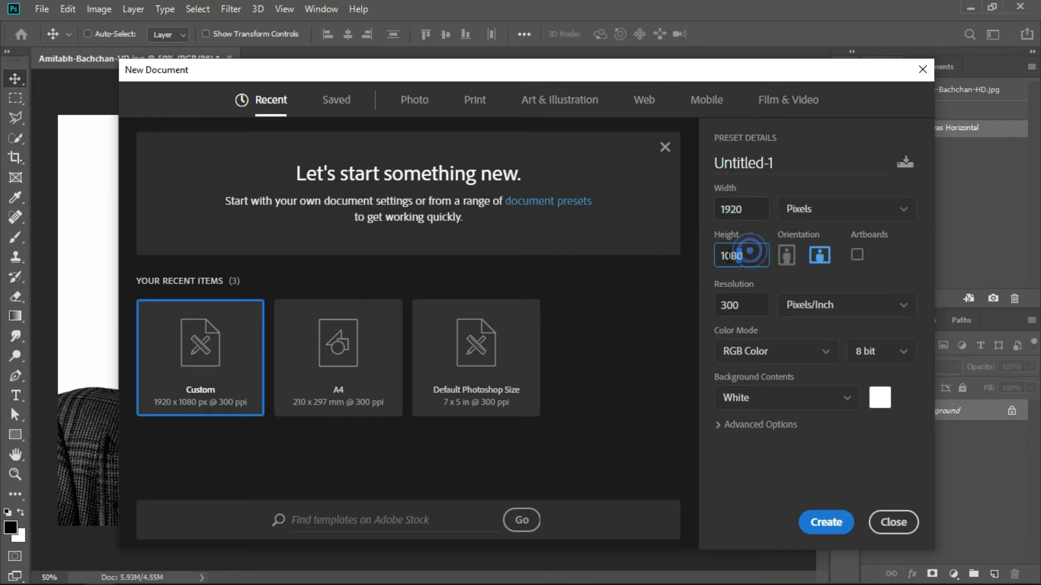
pyautogui.click(827, 524)
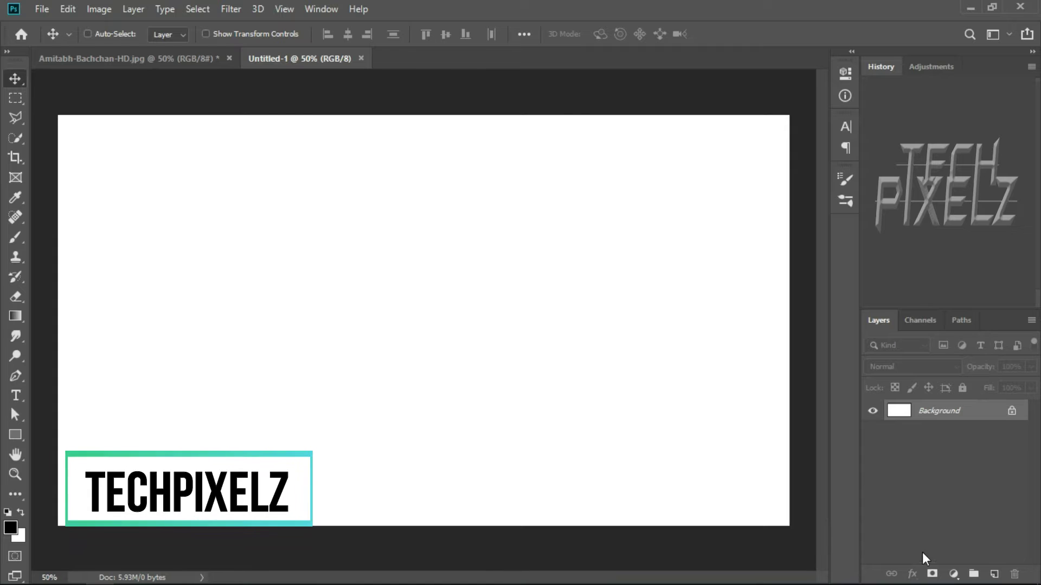
# Add a Gradient Fill layer using a reversed radial Black-White gradient at 275% scale
pyautogui.click(953, 574)
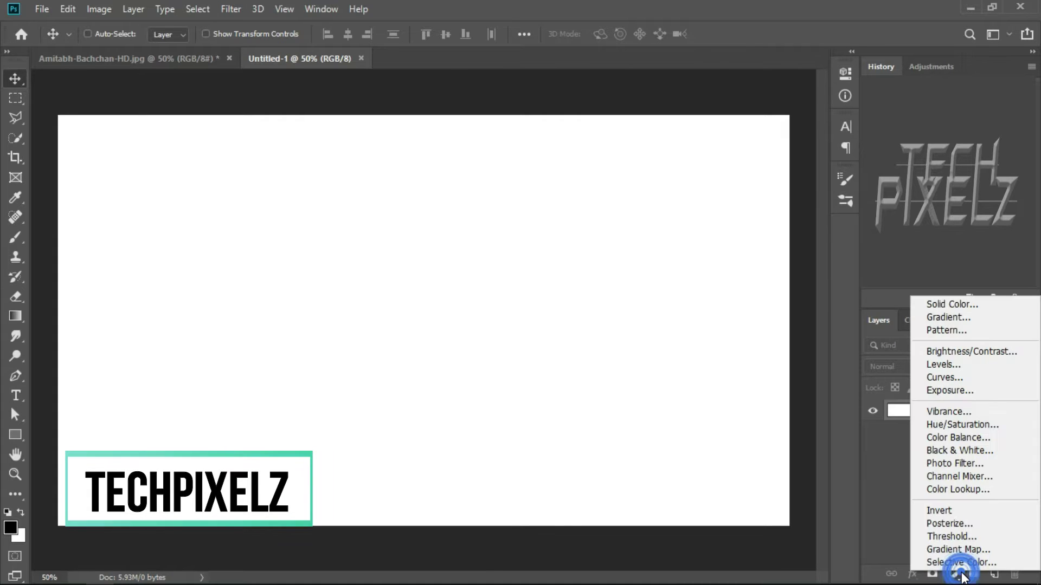
pyautogui.click(931, 317)
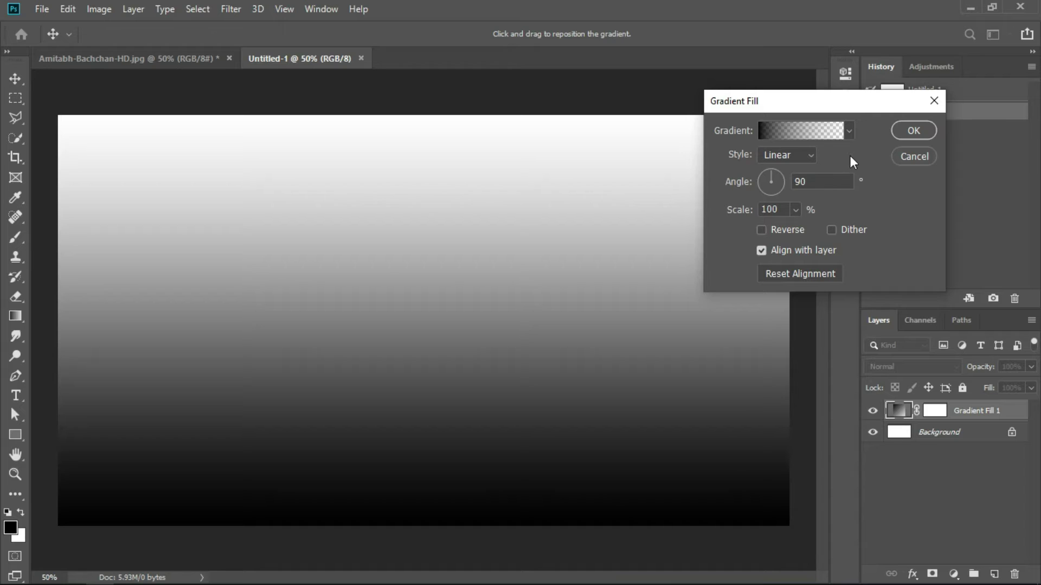
pyautogui.click(848, 132)
pyautogui.click(776, 162)
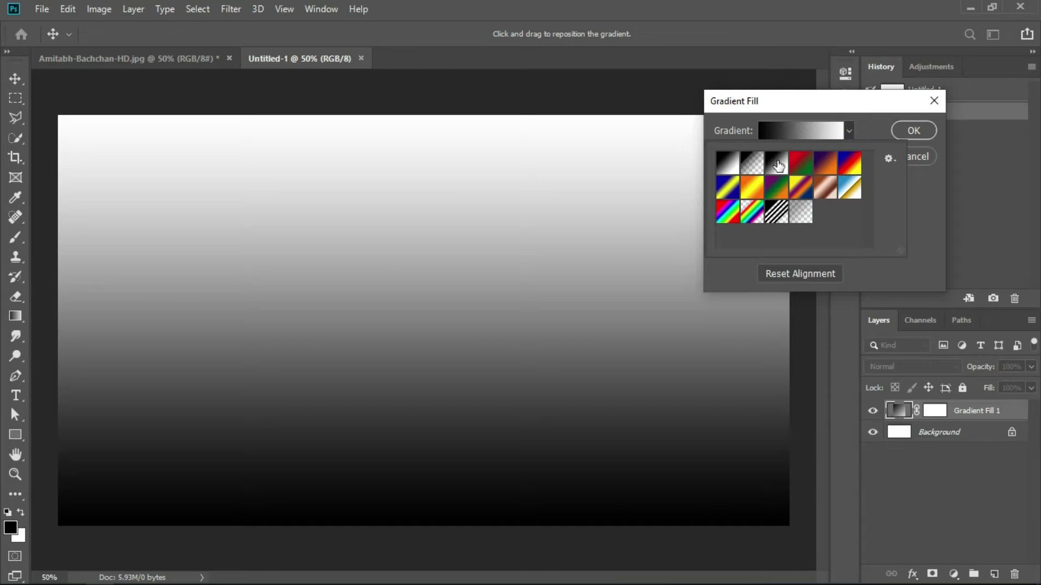
pyautogui.click(849, 133)
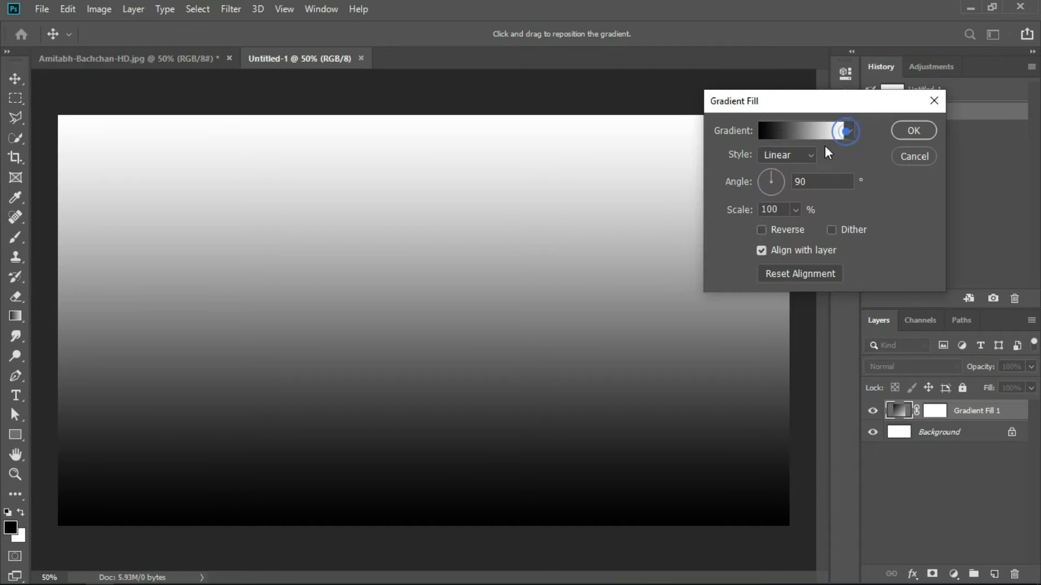
pyautogui.click(809, 157)
pyautogui.click(789, 176)
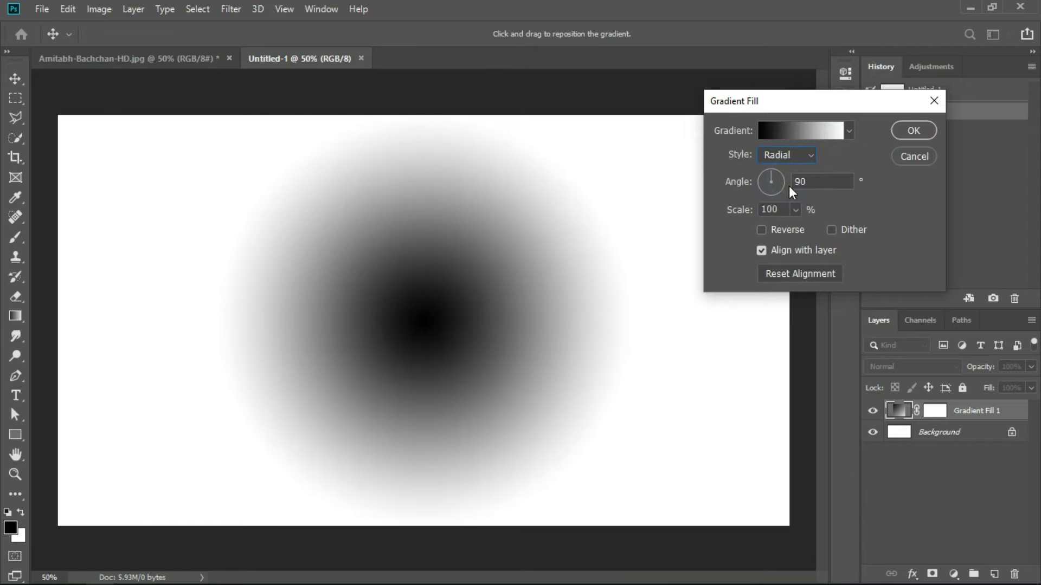
pyautogui.click(790, 230)
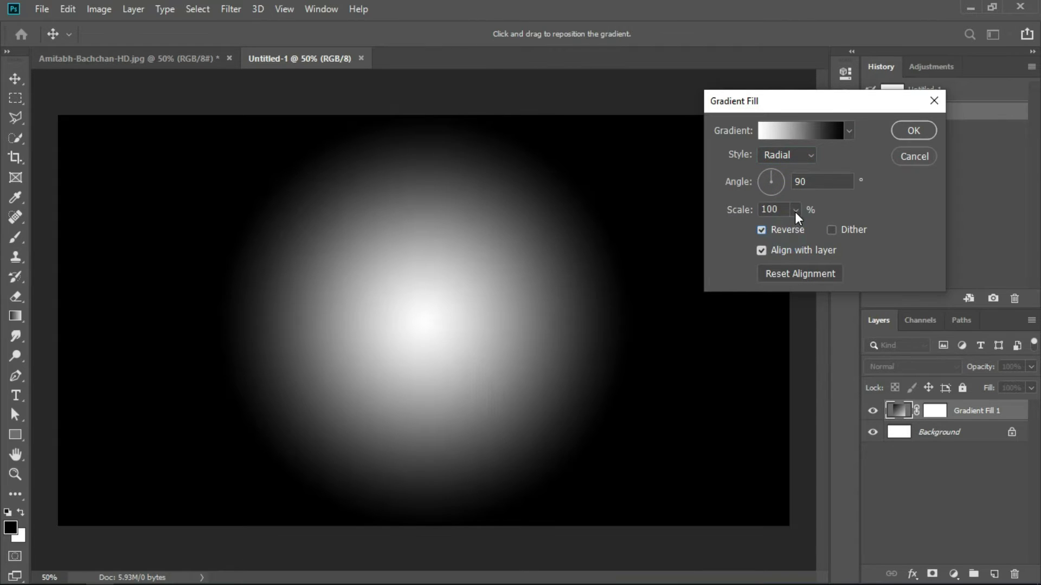
pyautogui.click(794, 210)
pyautogui.moveTo(794, 227); pyautogui.dragTo(808, 230)
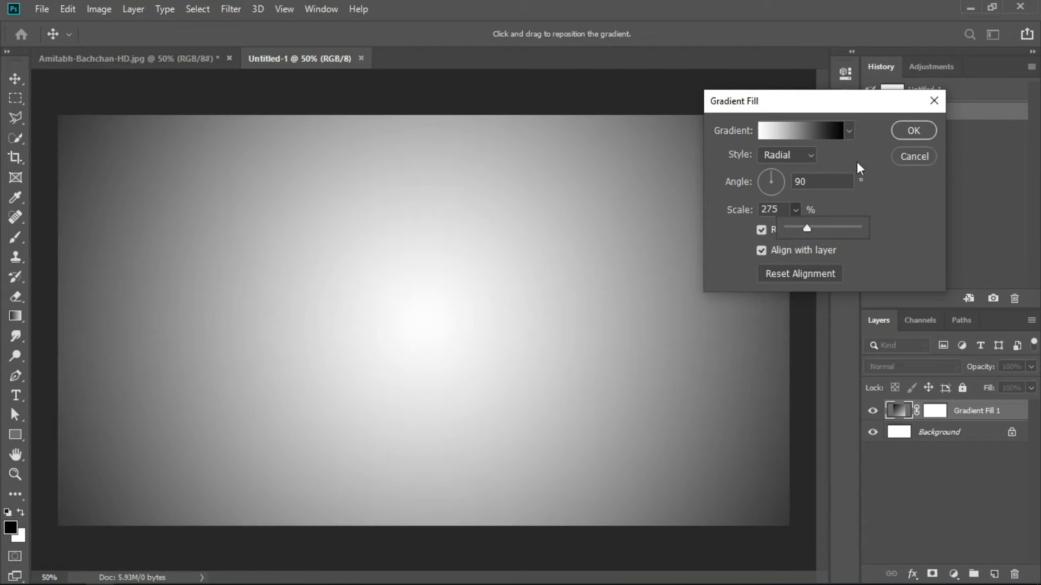
pyautogui.click(895, 130)
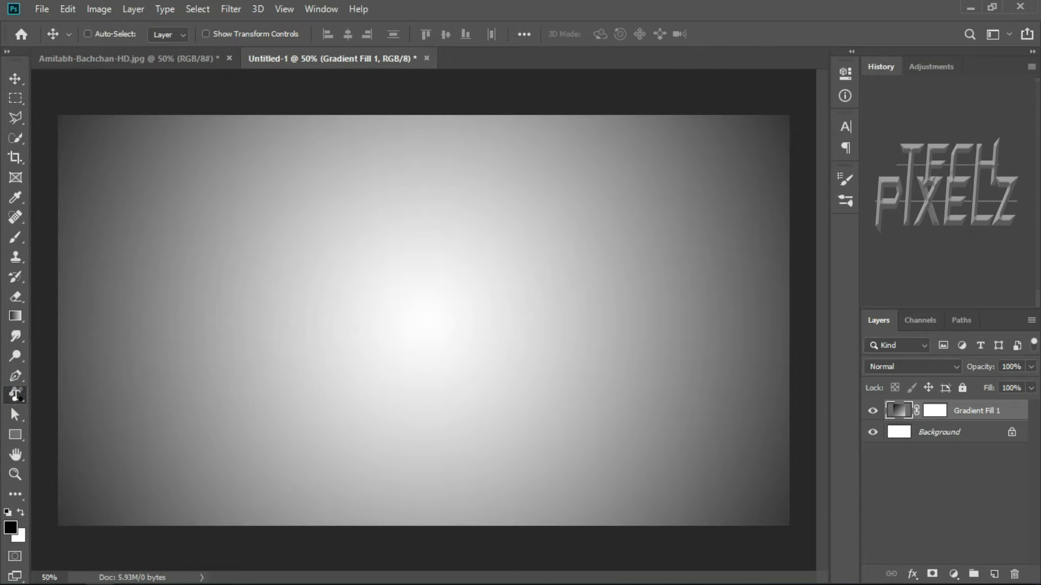
# Type a letter A in the Broadway font just left of the canvas centre
pyautogui.click(17, 396)
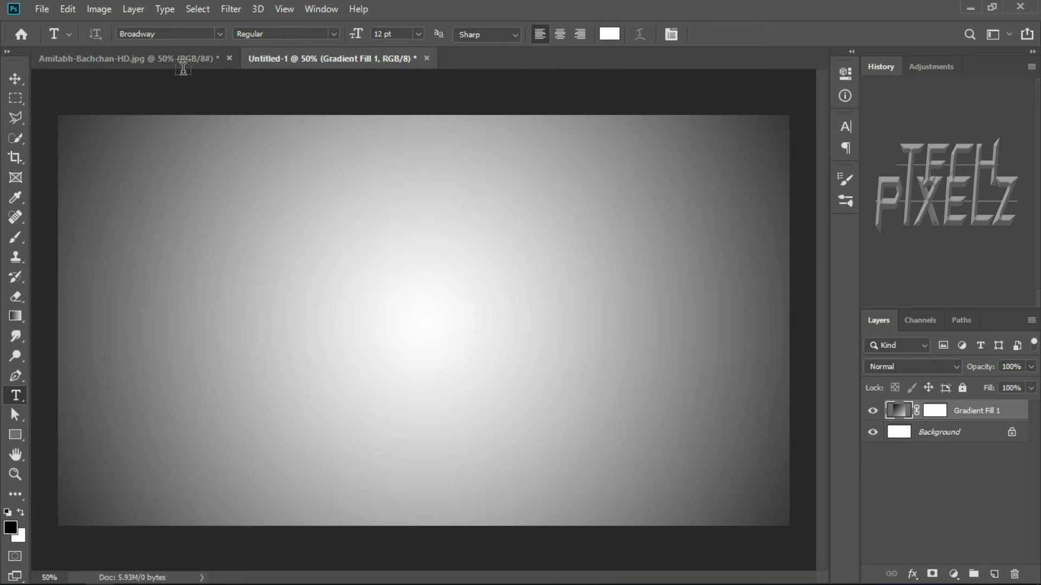
pyautogui.click(215, 32)
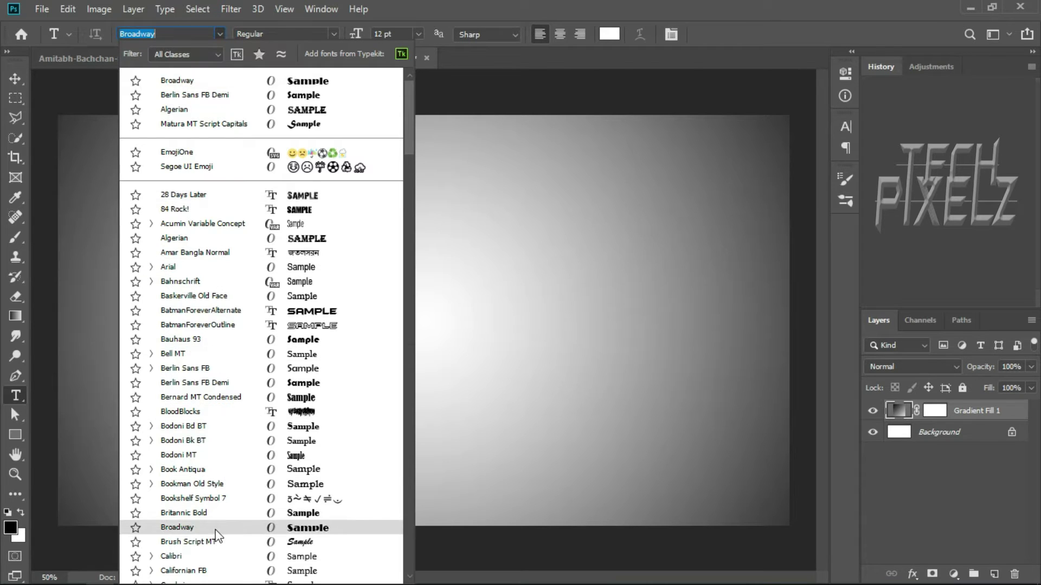
pyautogui.click(176, 527)
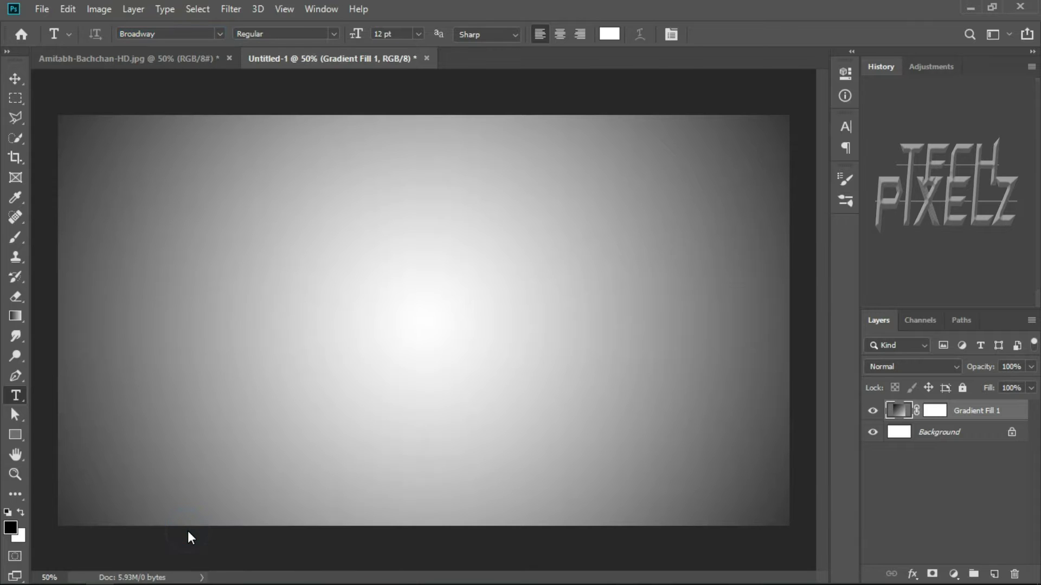
pyautogui.click(338, 337)
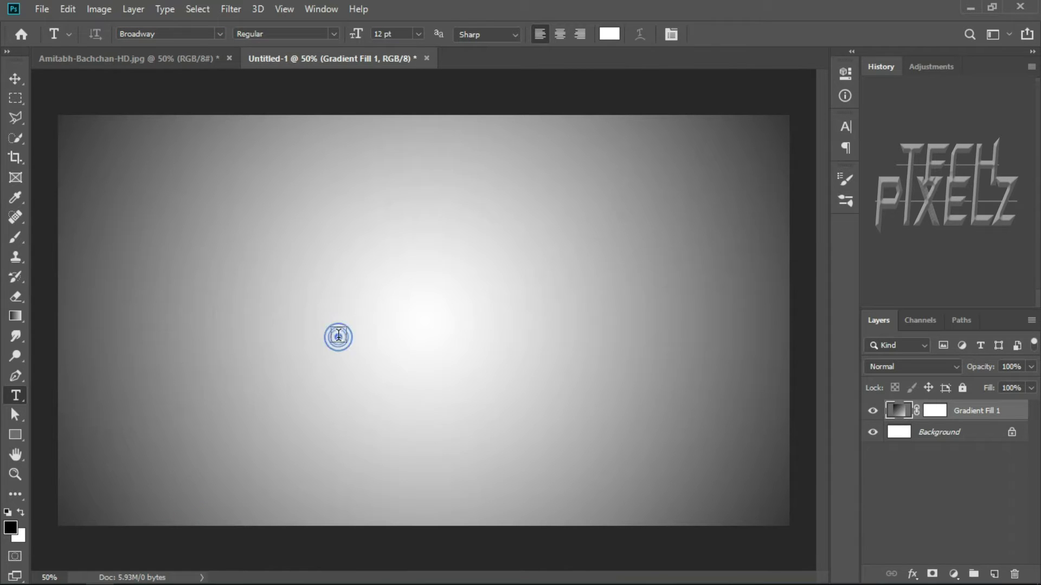
pyautogui.write('A')
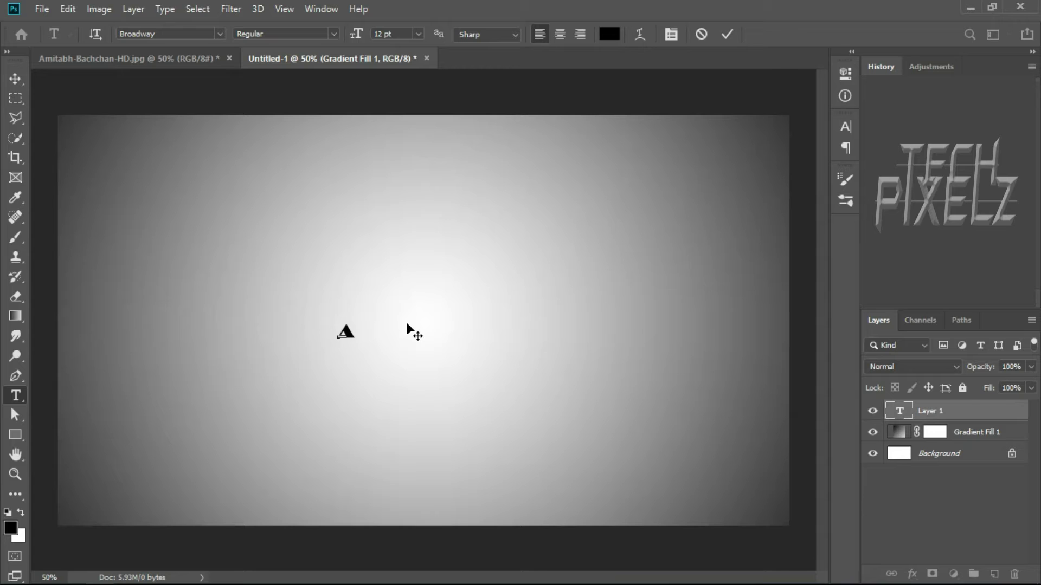
# Centre the A, enlarge it to about 1234% height and flip it horizontally
pyautogui.click(11, 79)
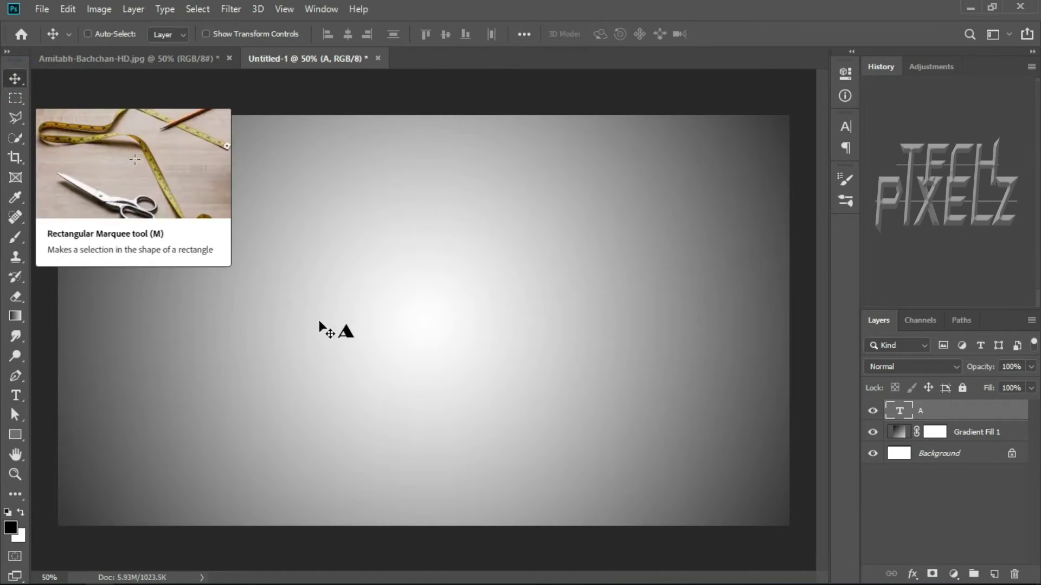
pyautogui.moveTo(320, 322); pyautogui.dragTo(427, 328)
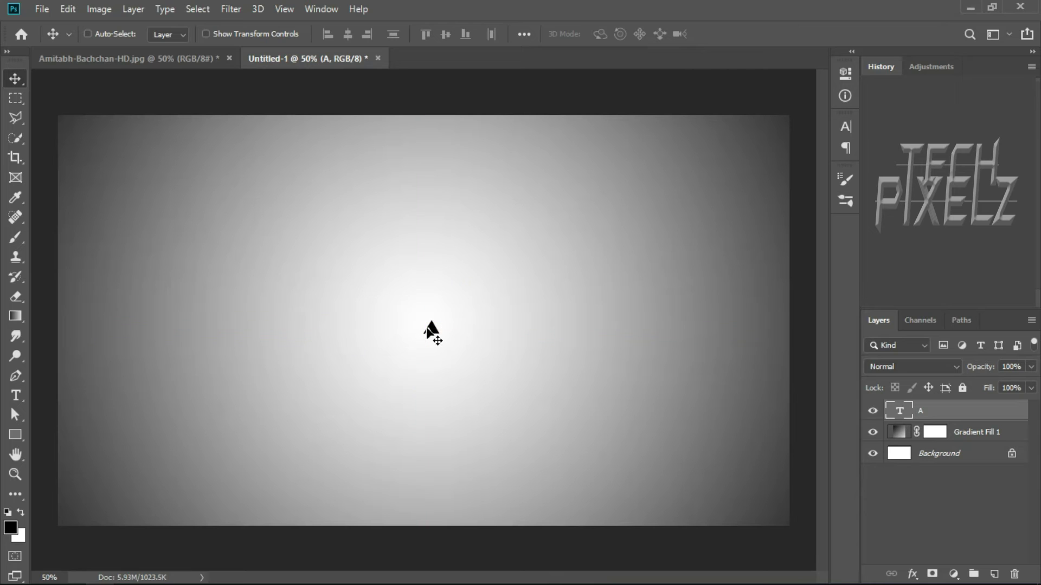
pyautogui.hotkey('ctrl', 't')
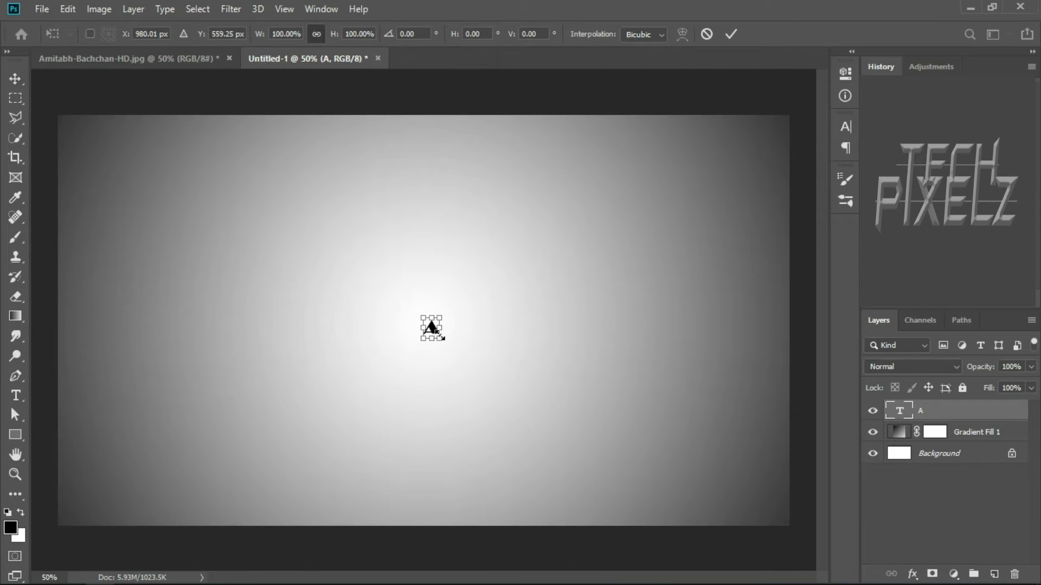
pyautogui.moveTo(439, 338); pyautogui.dragTo(530, 456)
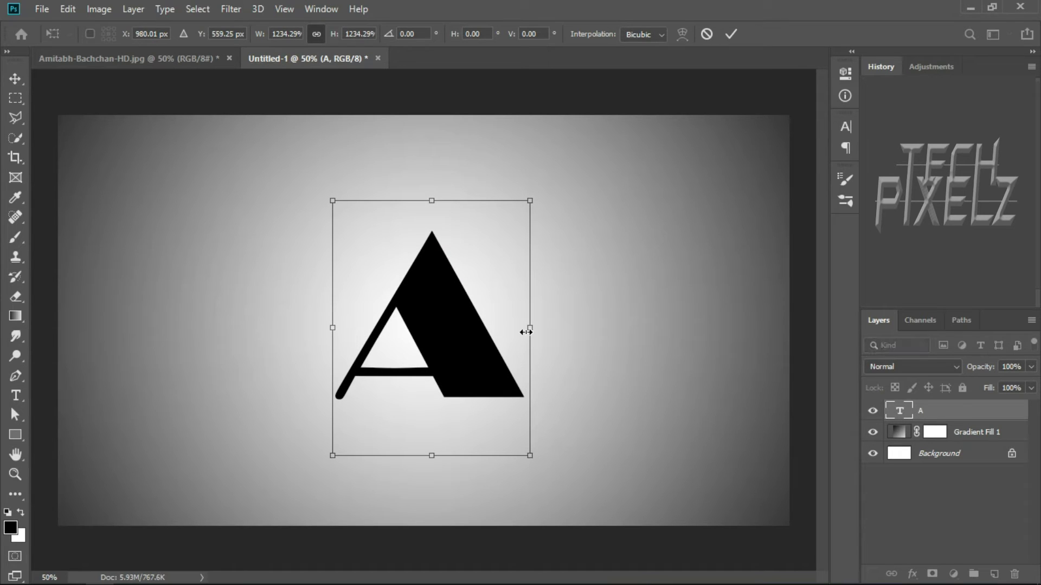
pyautogui.moveTo(526, 332)
pyautogui.mouseDown()
pyautogui.moveTo(329, 330)
pyautogui.moveTo(341, 329)
pyautogui.mouseUp()
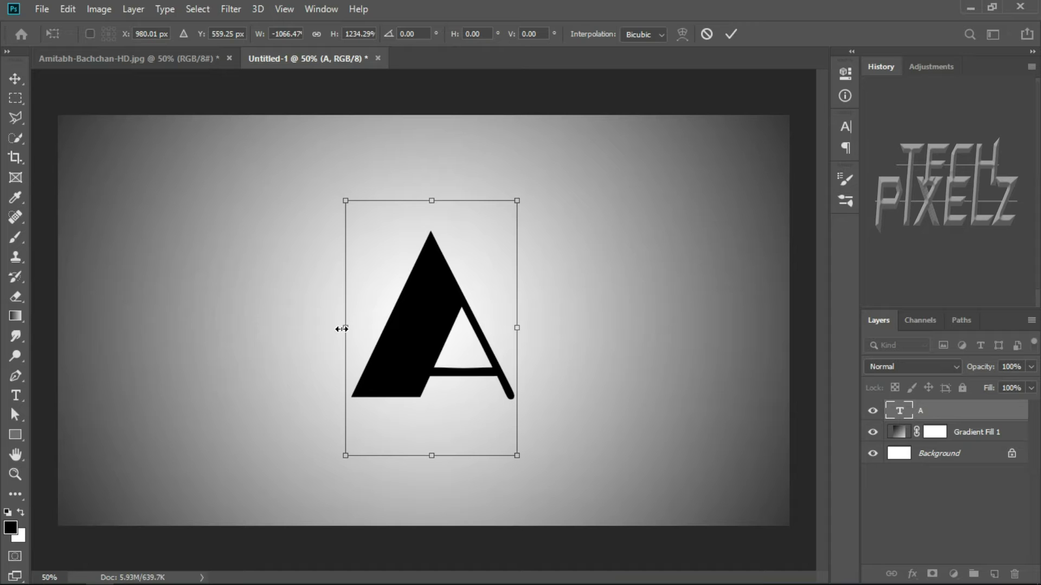
pyautogui.press('Return')
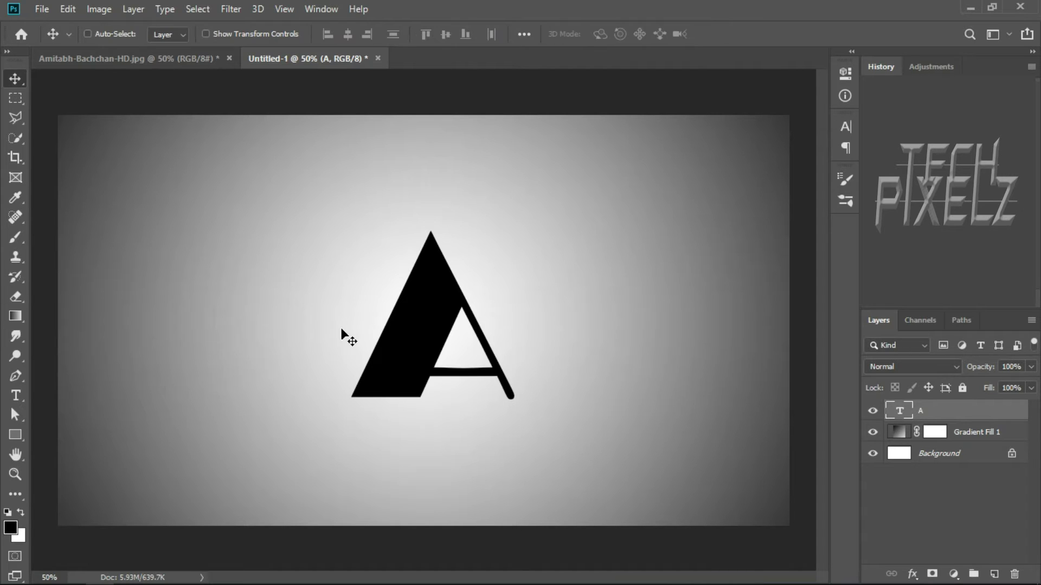
# Colour the letter A white (#ffffff) and rasterize its type layer
pyautogui.click(20, 398)
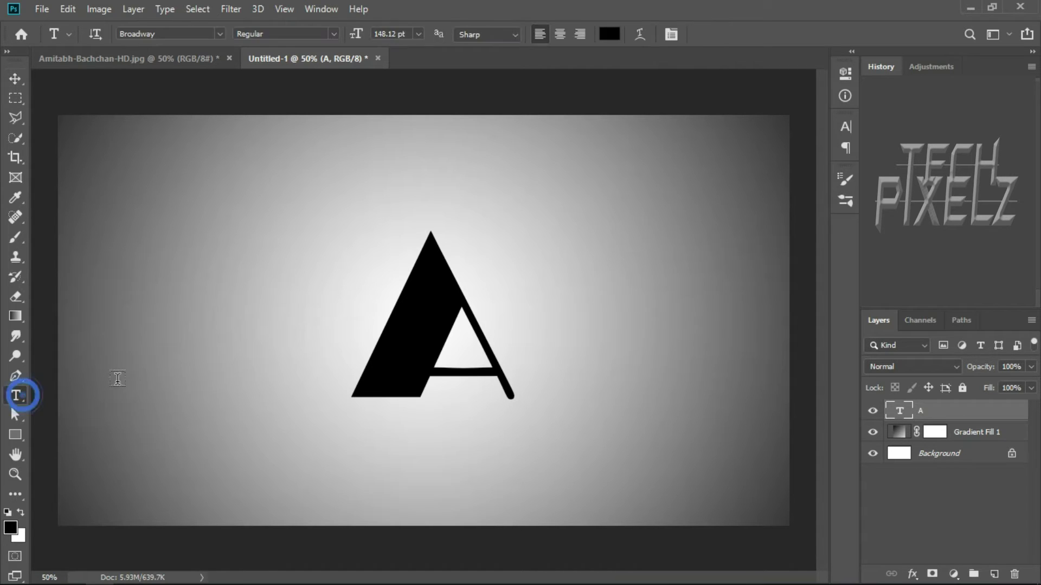
pyautogui.moveTo(498, 320); pyautogui.dragTo(410, 314)
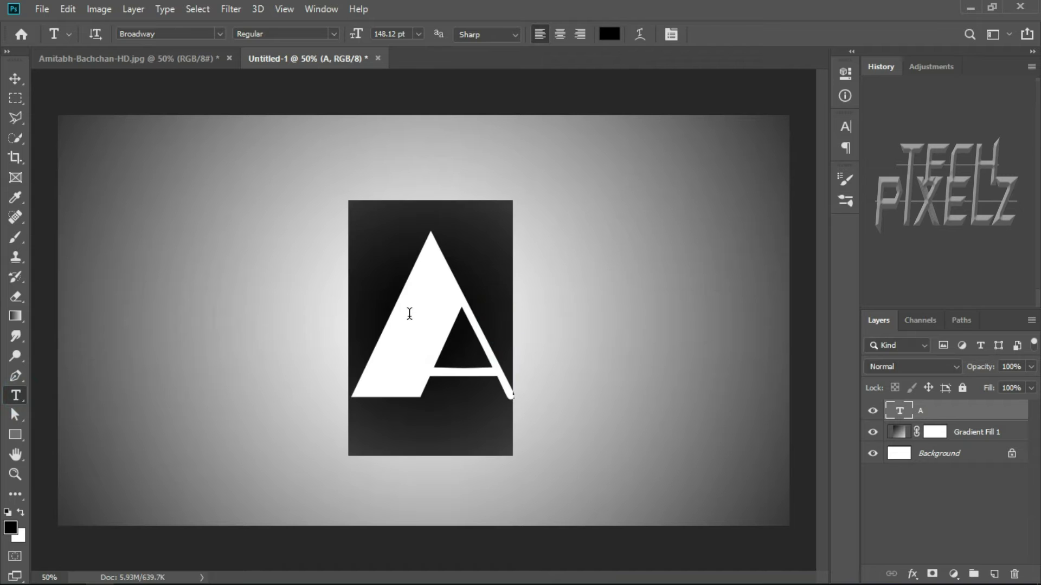
pyautogui.click(609, 34)
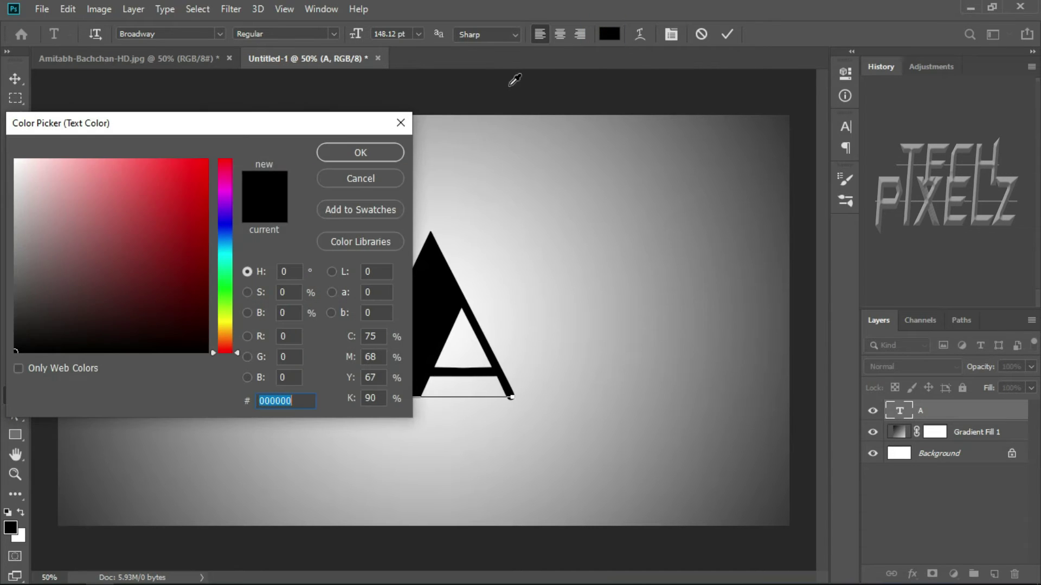
pyautogui.moveTo(93, 182); pyautogui.dragTo(11, 162)
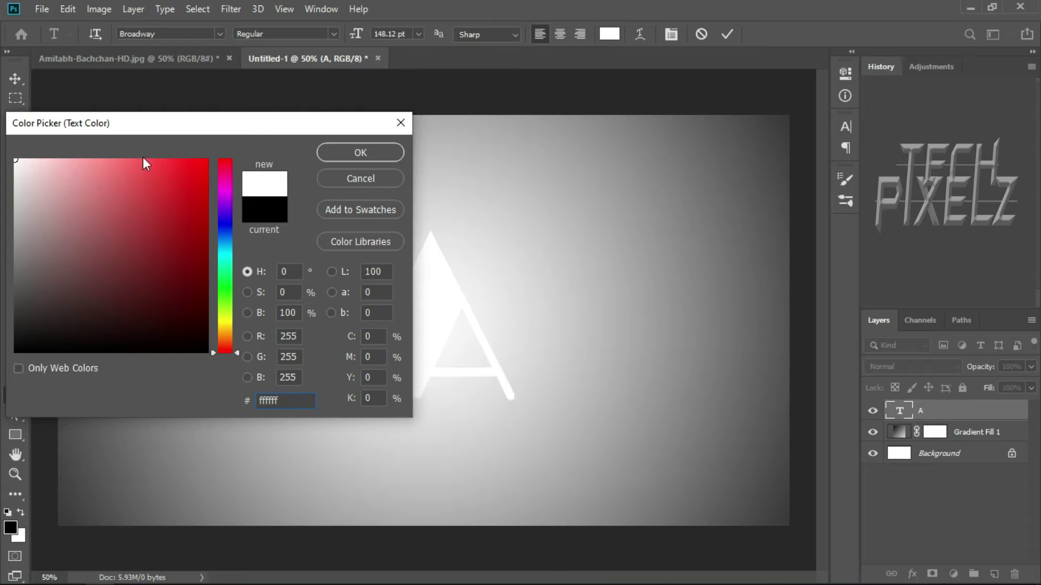
pyautogui.click(360, 149)
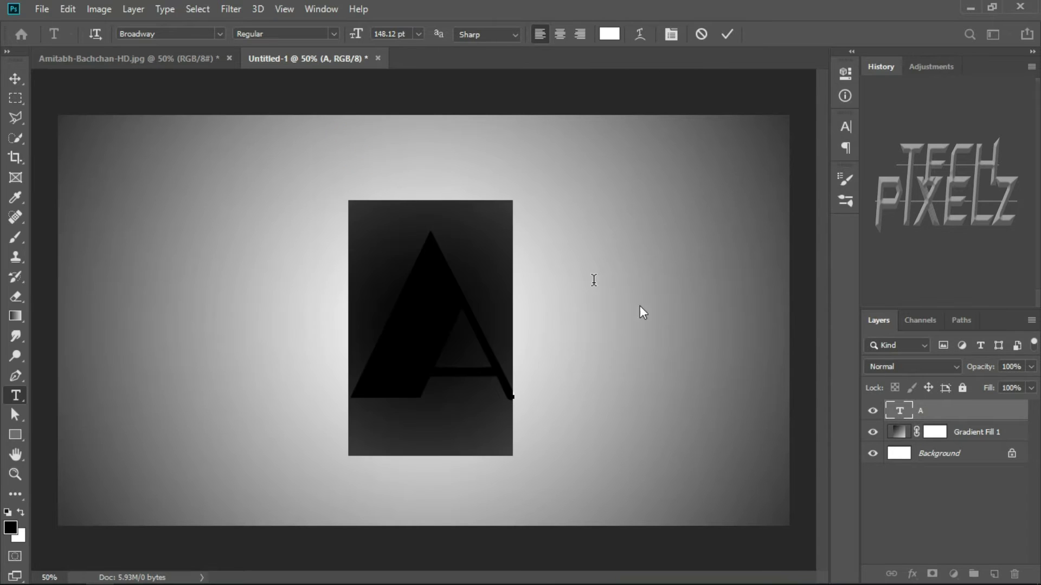
pyautogui.click(962, 415)
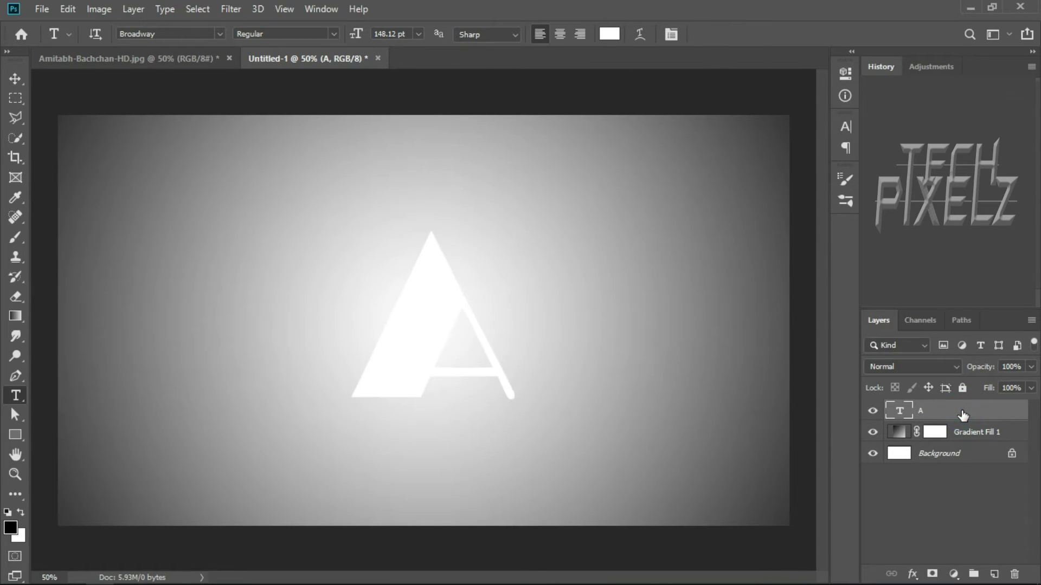
pyautogui.rightClick(962, 416)
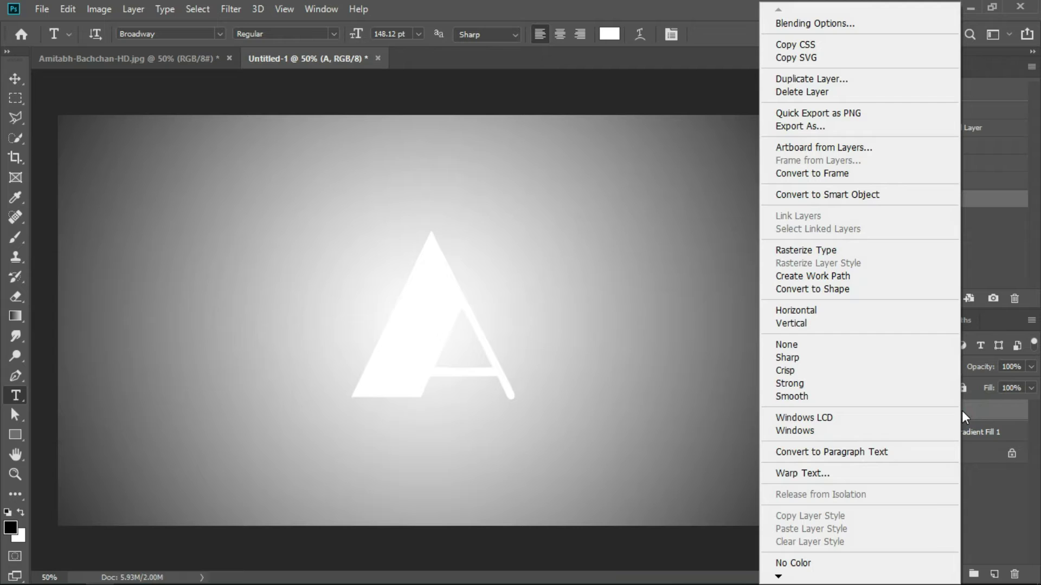
pyautogui.click(870, 258)
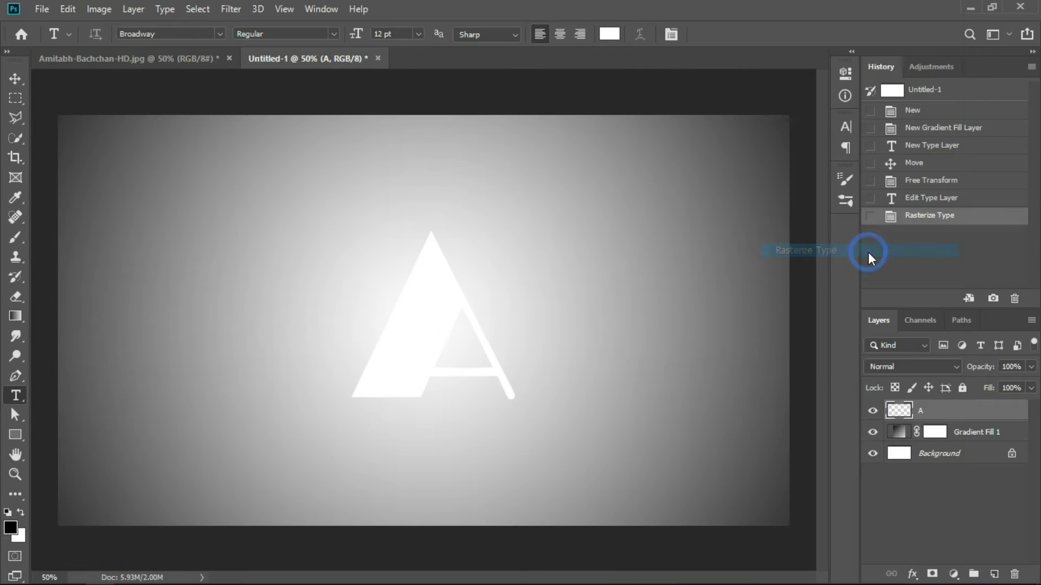
# Give the A layer an Outer Glow with 65% opacity, 27% spread and 3 px size
pyautogui.rightClick(966, 416)
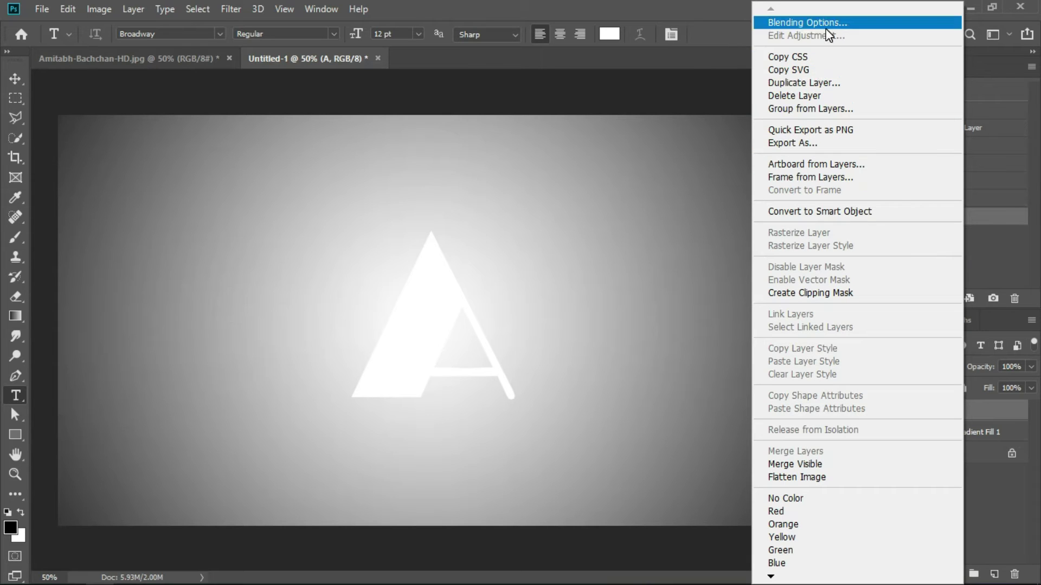
pyautogui.press('Escape')
pyautogui.press('h')
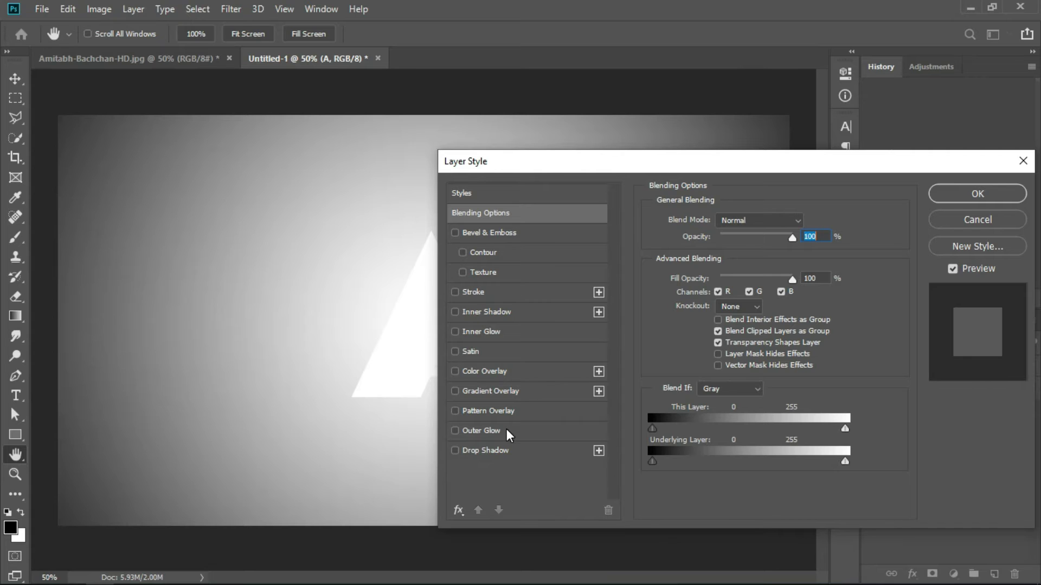
pyautogui.click(488, 431)
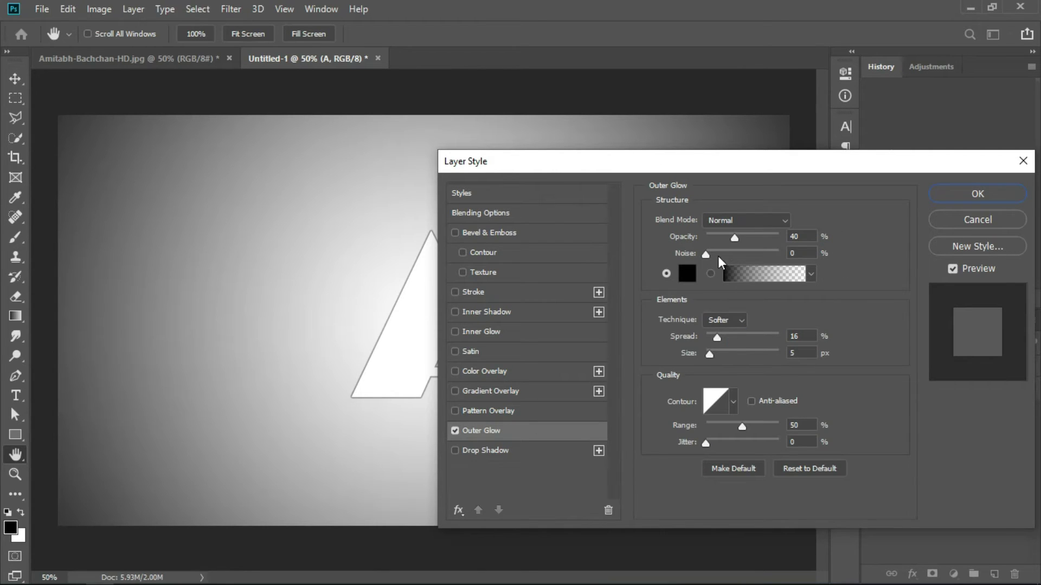
pyautogui.moveTo(734, 237); pyautogui.dragTo(756, 238)
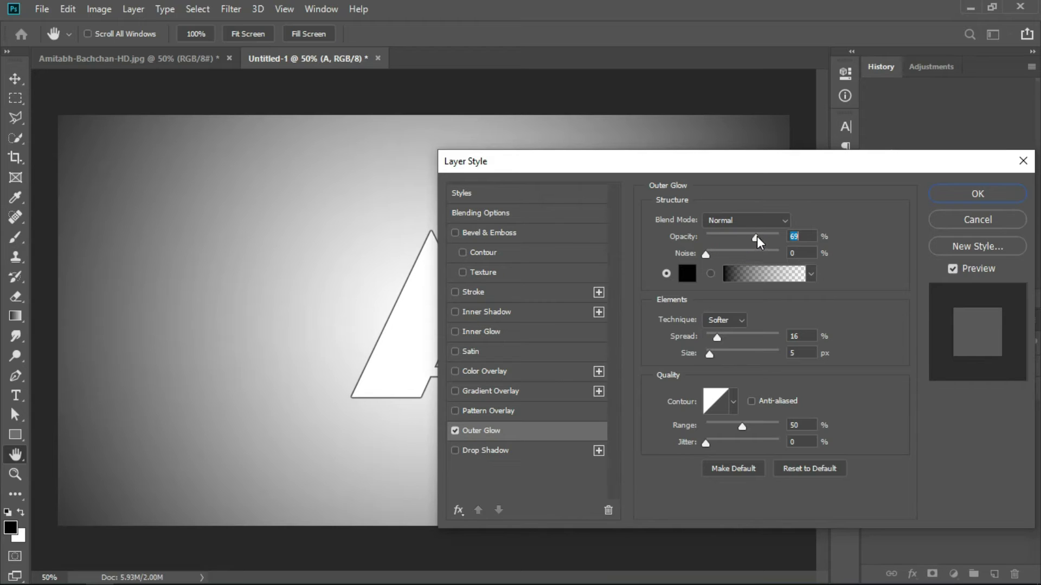
pyautogui.moveTo(717, 337)
pyautogui.mouseDown()
pyautogui.moveTo(732, 340)
pyautogui.moveTo(710, 363)
pyautogui.mouseUp()
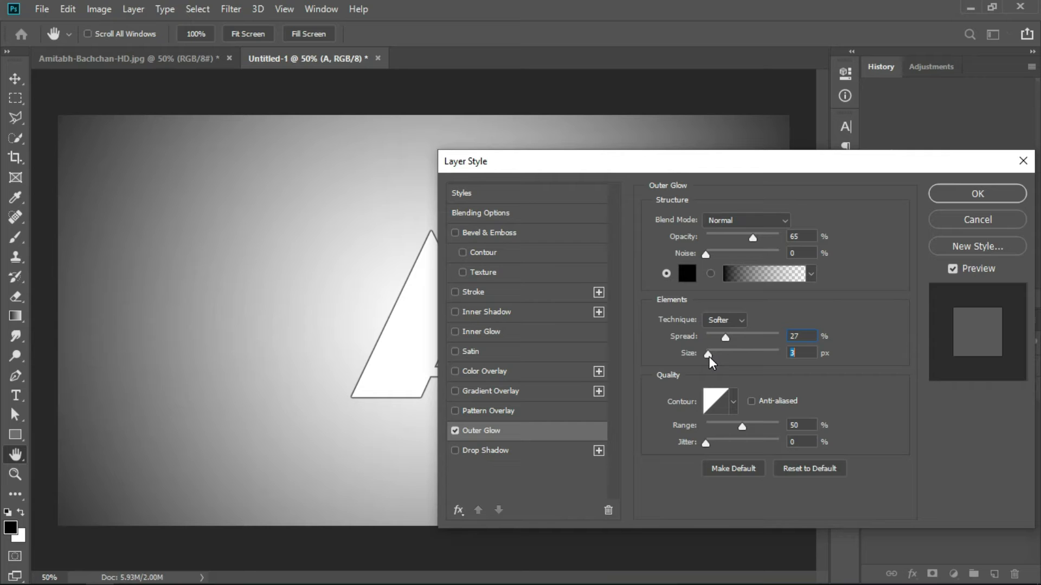
pyautogui.click(947, 194)
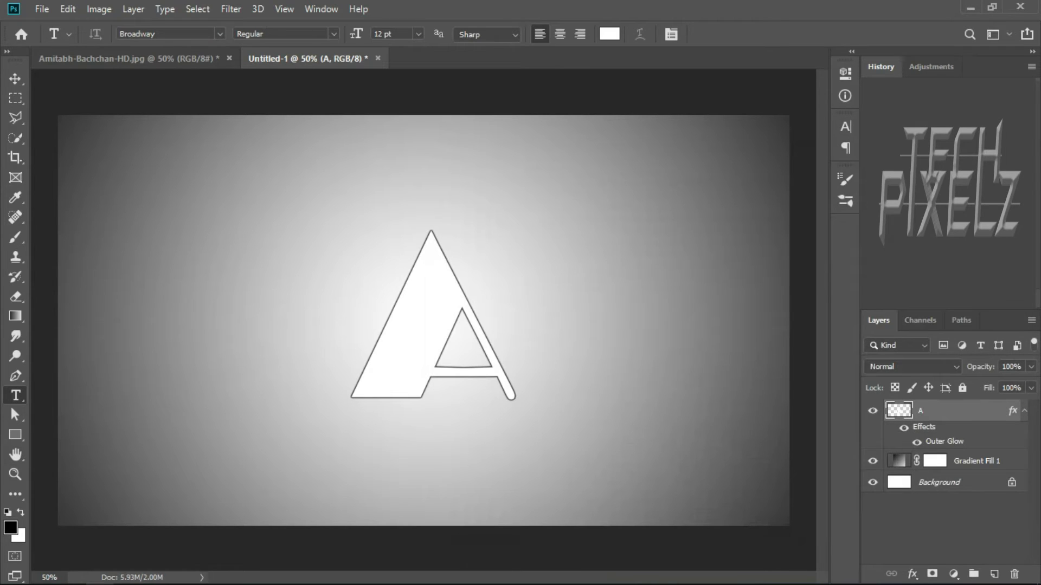
# Quick-select the man in the portrait and drag him into Untitled-1 as Layer 1
pyautogui.click(149, 66)
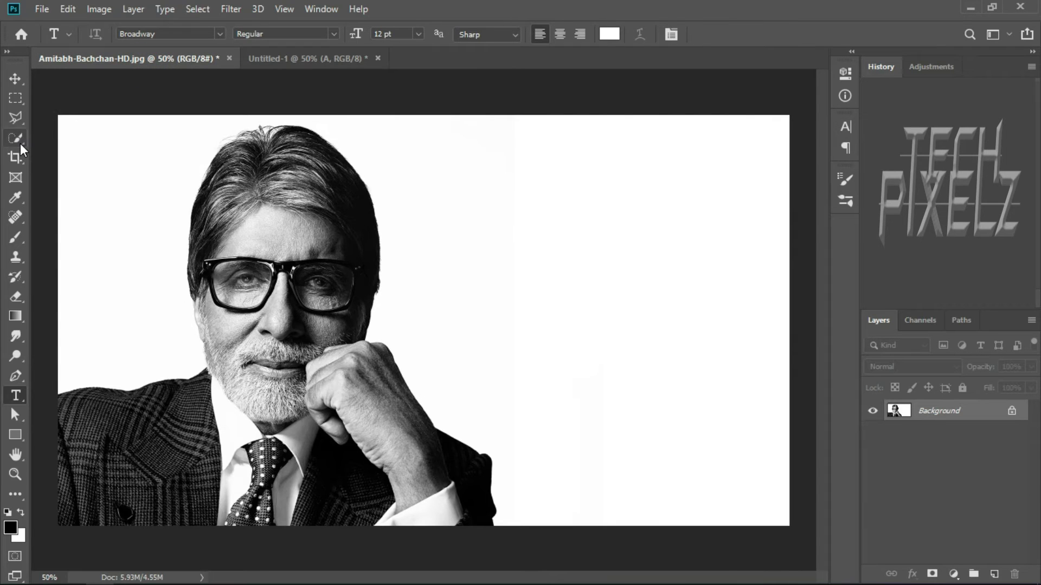
pyautogui.click(21, 143)
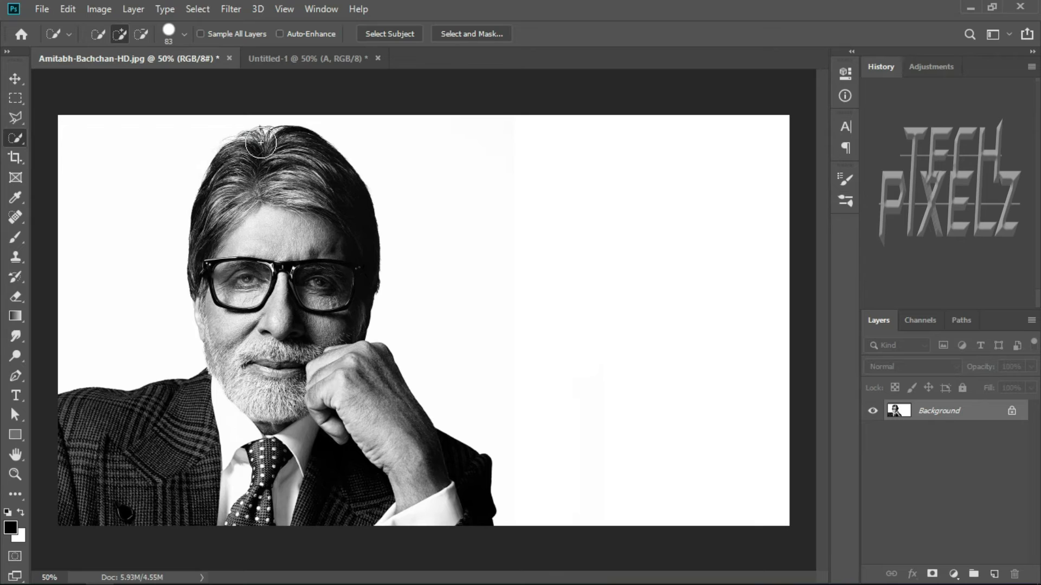
pyautogui.moveTo(261, 143)
pyautogui.mouseDown()
pyautogui.moveTo(247, 358)
pyautogui.moveTo(329, 385)
pyautogui.moveTo(357, 436)
pyautogui.moveTo(418, 462)
pyautogui.moveTo(132, 468)
pyautogui.moveTo(69, 483)
pyautogui.mouseUp()
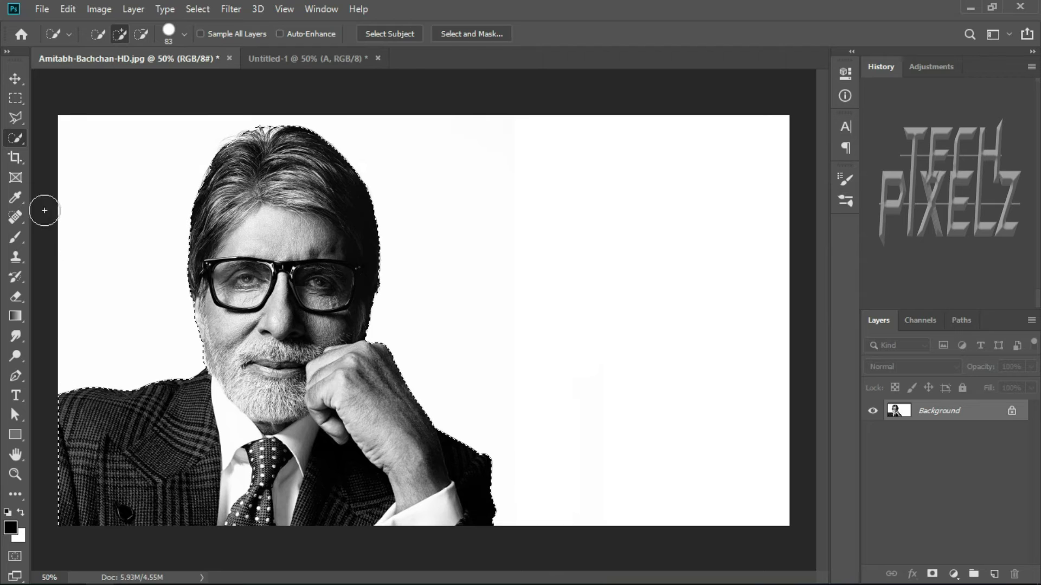
pyautogui.click(15, 78)
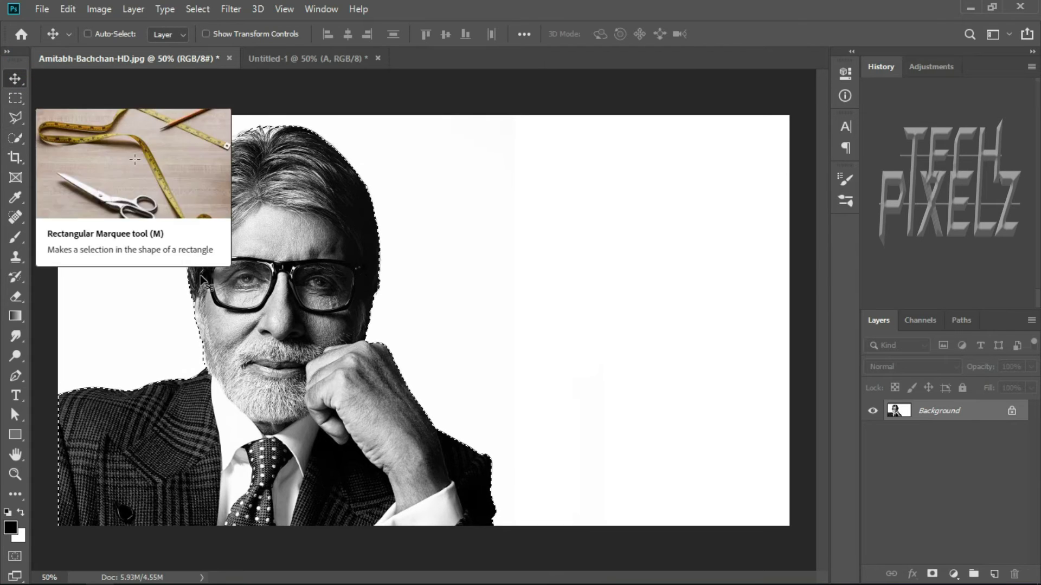
pyautogui.moveTo(293, 348)
pyautogui.mouseDown()
pyautogui.moveTo(265, 367)
pyautogui.moveTo(275, 59)
pyautogui.moveTo(378, 293)
pyautogui.moveTo(412, 322)
pyautogui.mouseUp()
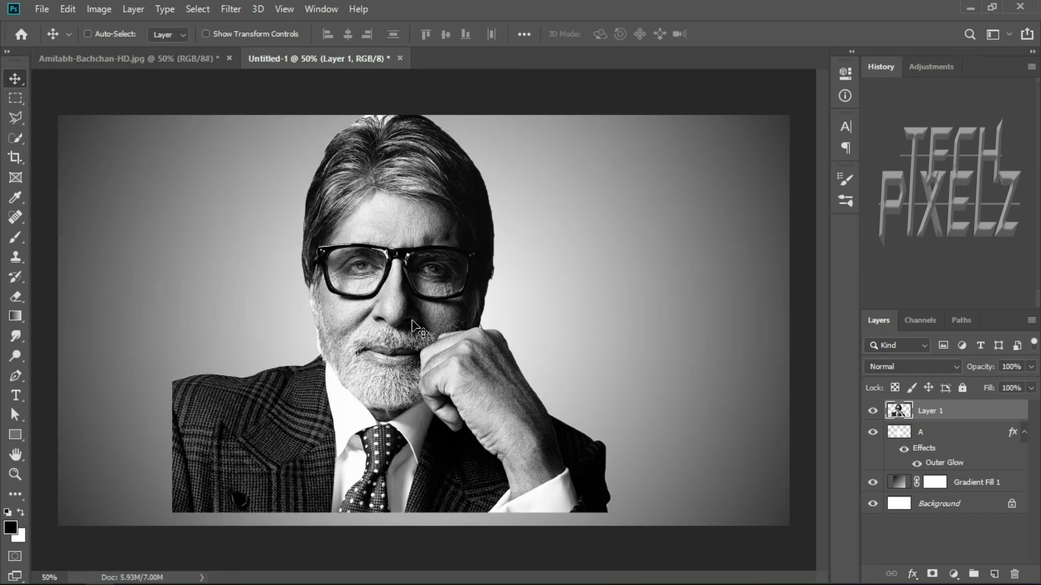
# Scale the pasted man to about 39% and position him over the A's left leg
pyautogui.hotkey('ctrl', 't')
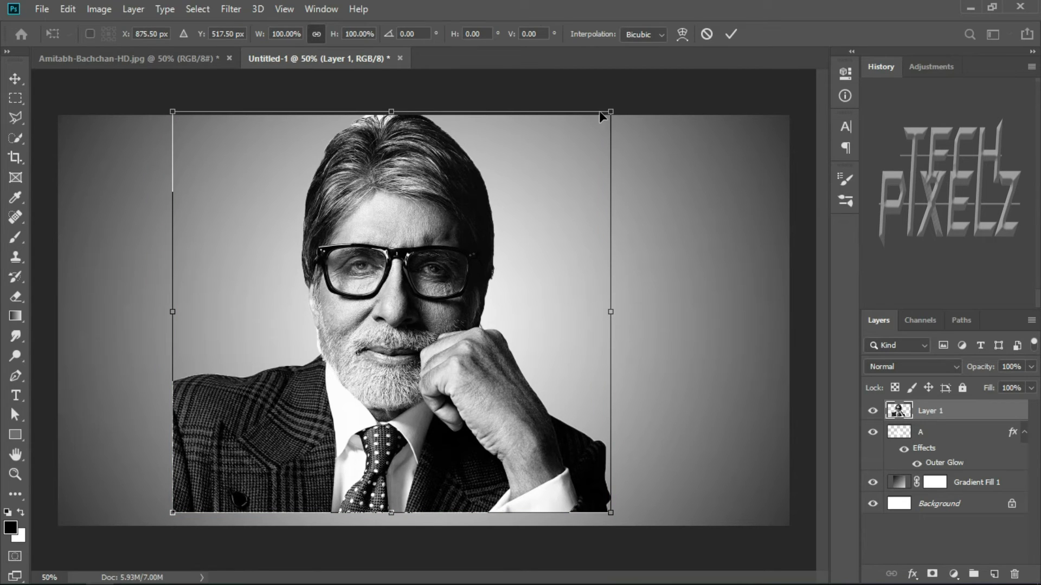
pyautogui.moveTo(612, 106); pyautogui.dragTo(498, 258)
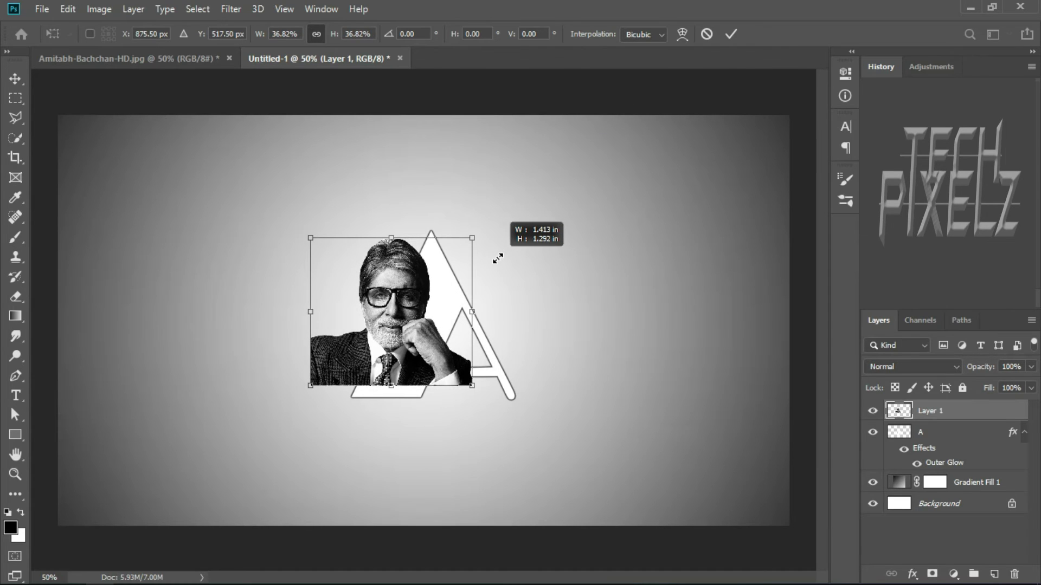
pyautogui.moveTo(497, 259); pyautogui.dragTo(503, 250)
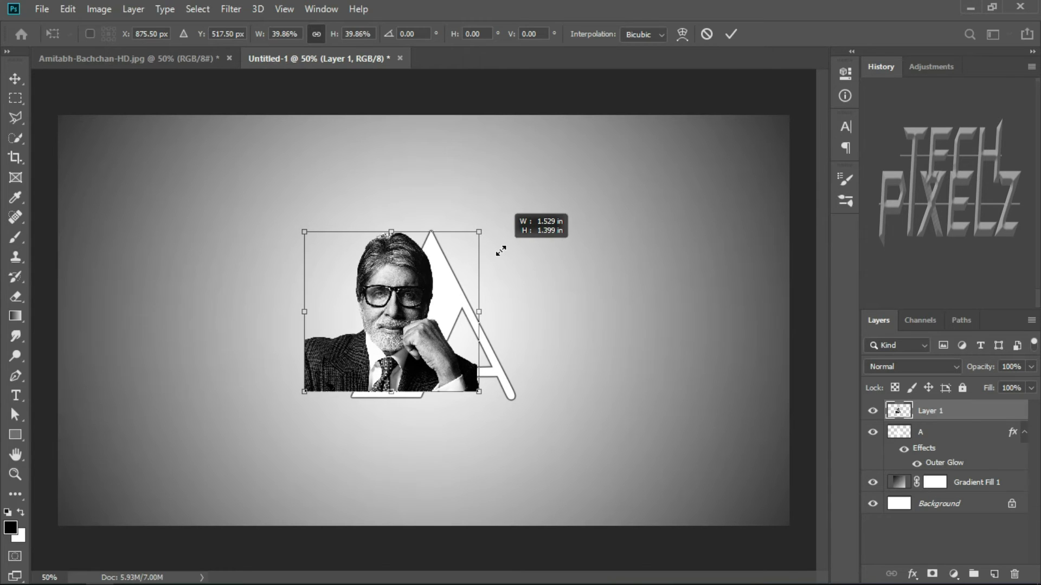
pyautogui.moveTo(503, 251); pyautogui.dragTo(501, 253)
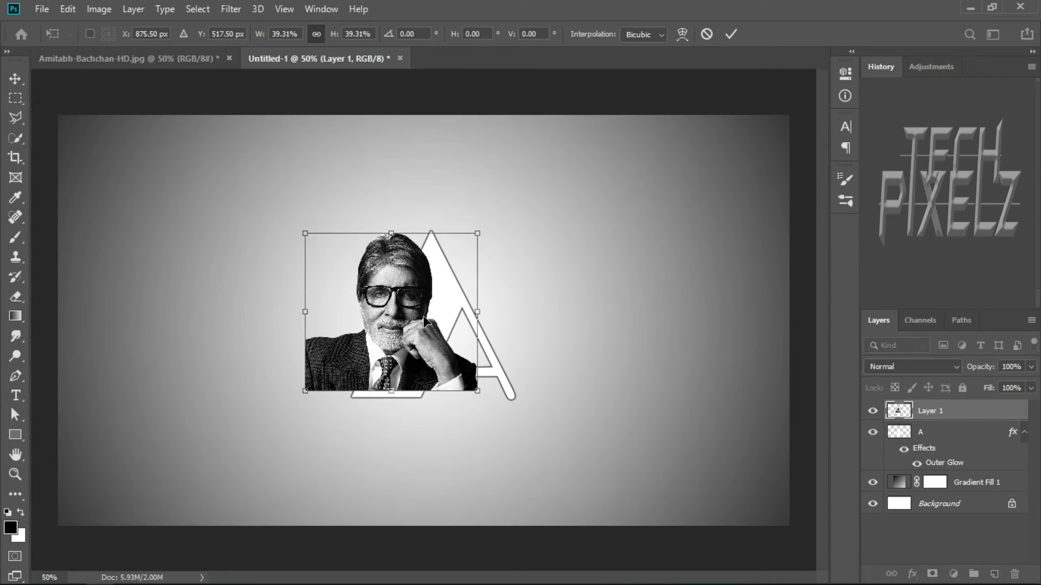
pyautogui.moveTo(425, 320); pyautogui.dragTo(429, 325)
pyautogui.press('Return')
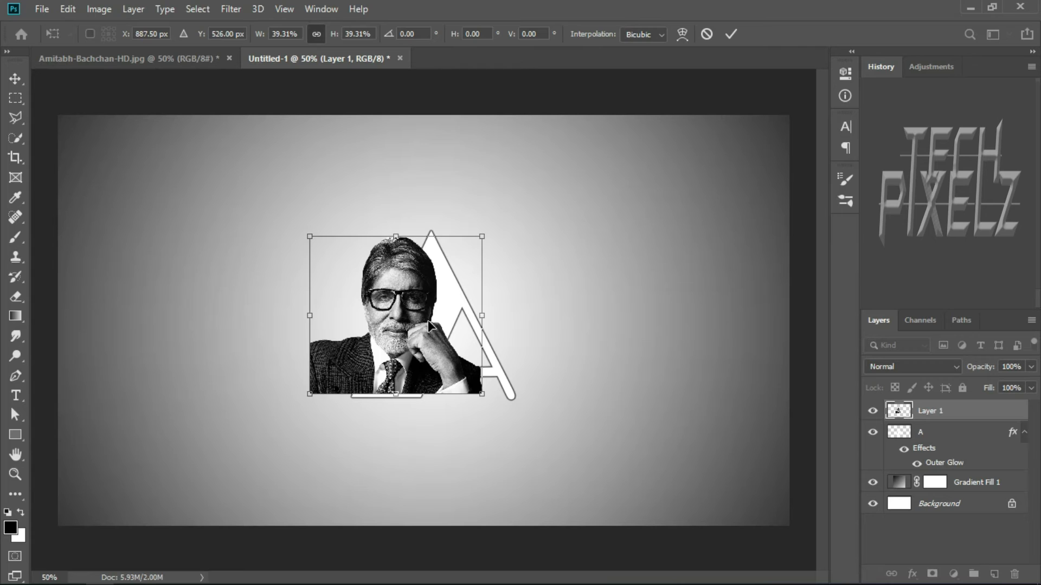
pyautogui.press('Return')
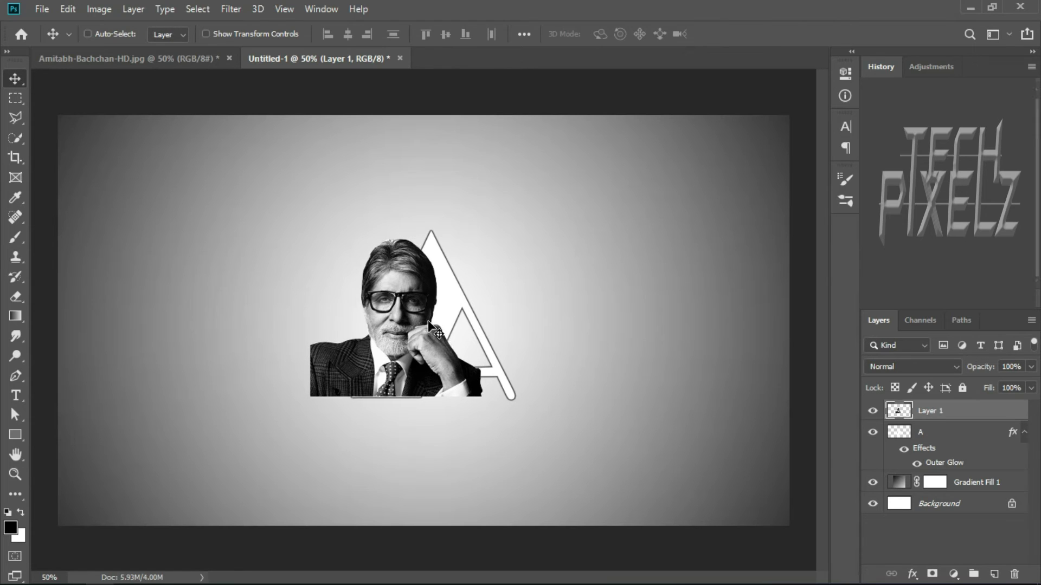
pyautogui.press('Down')
pyautogui.press('Down')
pyautogui.press('Down')
pyautogui.press('Right')
pyautogui.press('Right')
pyautogui.press('Right')
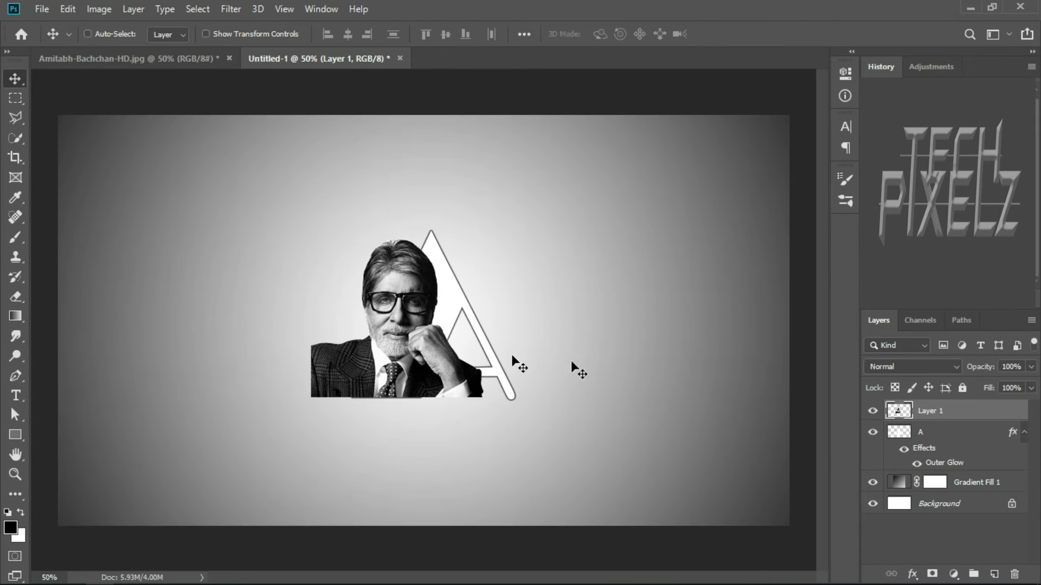
# Clip Layer 1 into the A layer and load its pixel outline as a selection
pyautogui.rightClick(955, 410)
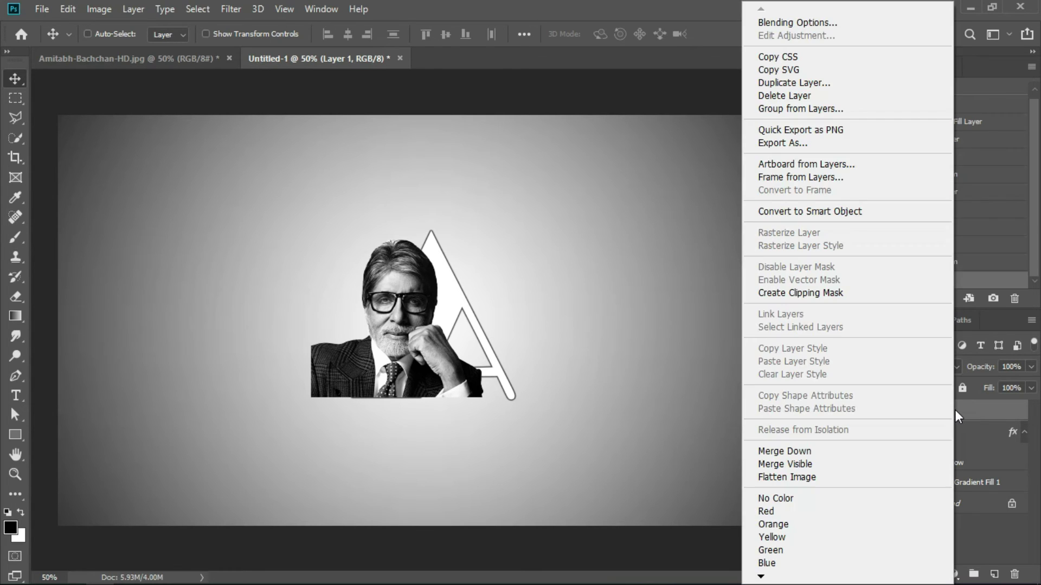
pyautogui.click(860, 300)
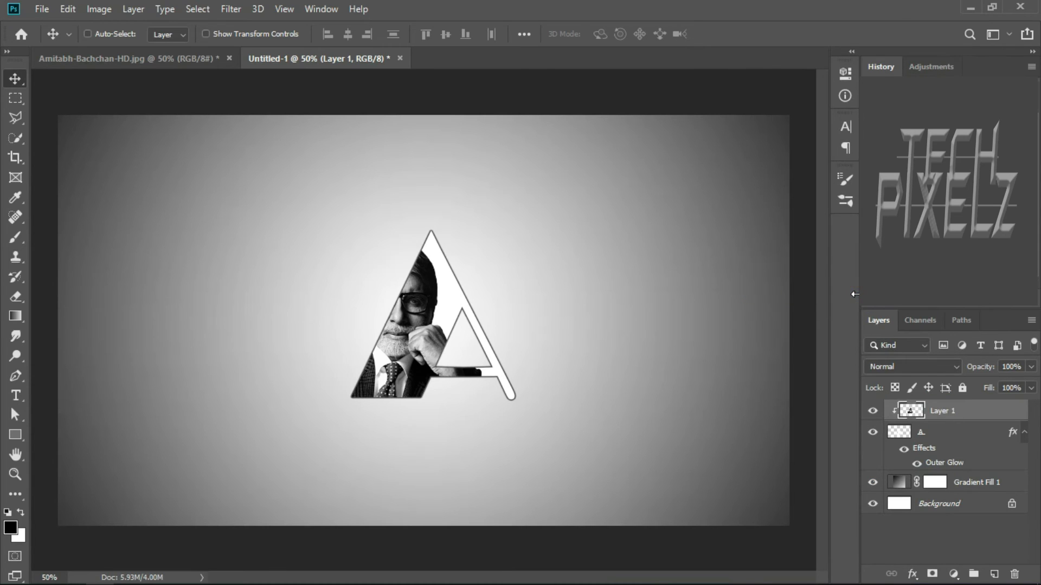
pyautogui.press('ctrl')
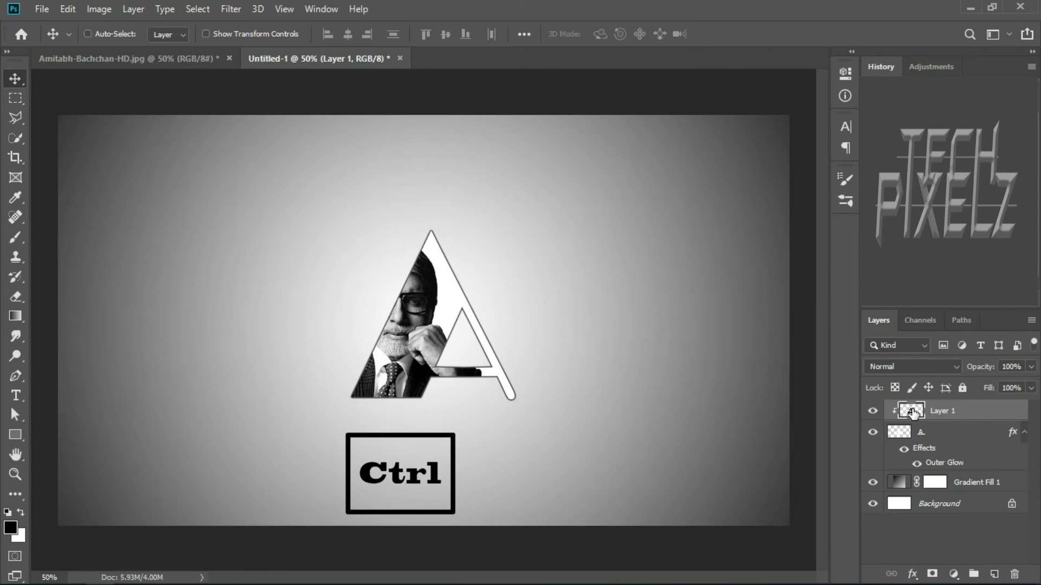
pyautogui.keyDown('ctrl'); pyautogui.click(913, 410); pyautogui.keyUp('ctrl')
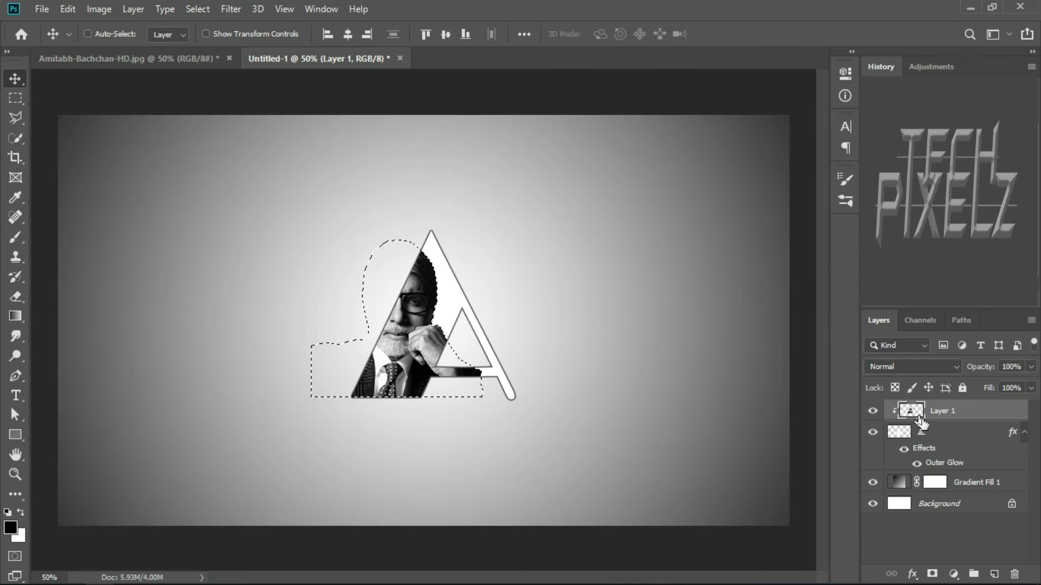
# Brush the head back in on the A layer, deselect, and reselect Layer 1
pyautogui.click(935, 432)
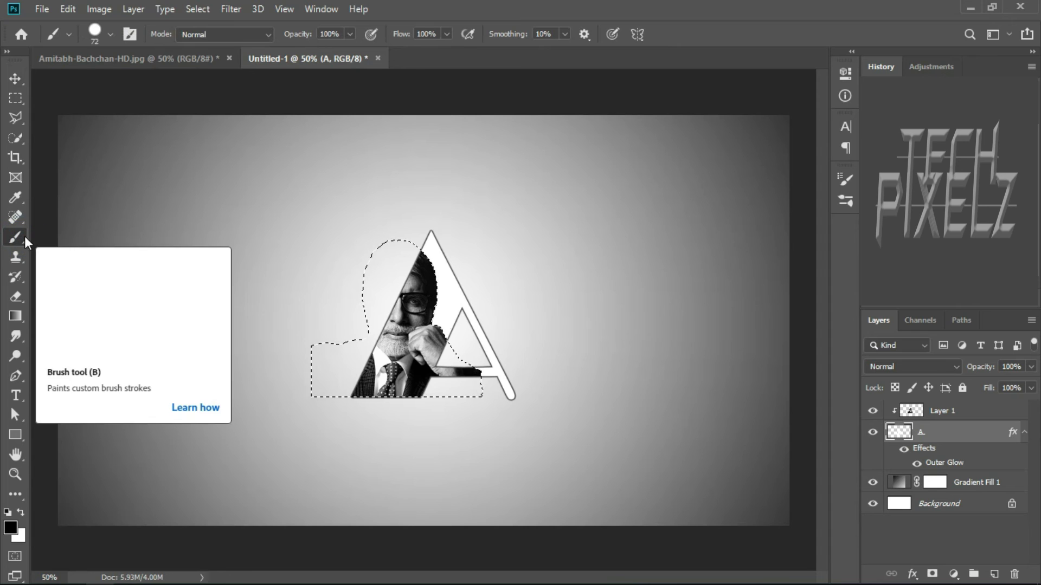
pyautogui.moveTo(374, 255)
pyautogui.mouseDown()
pyautogui.moveTo(413, 254)
pyautogui.moveTo(382, 372)
pyautogui.moveTo(423, 311)
pyautogui.mouseUp()
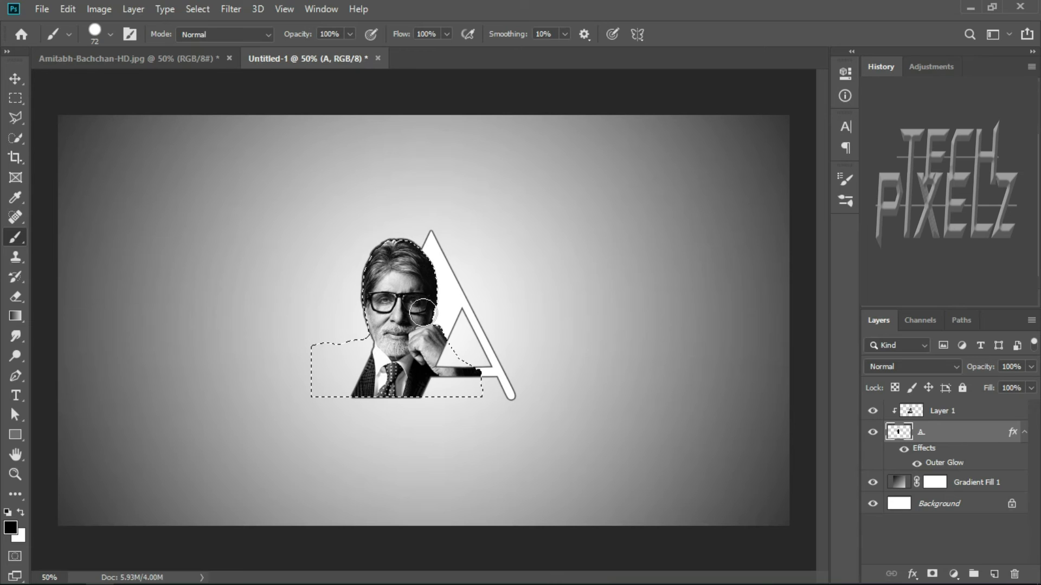
pyautogui.click(197, 8)
pyautogui.click(224, 44)
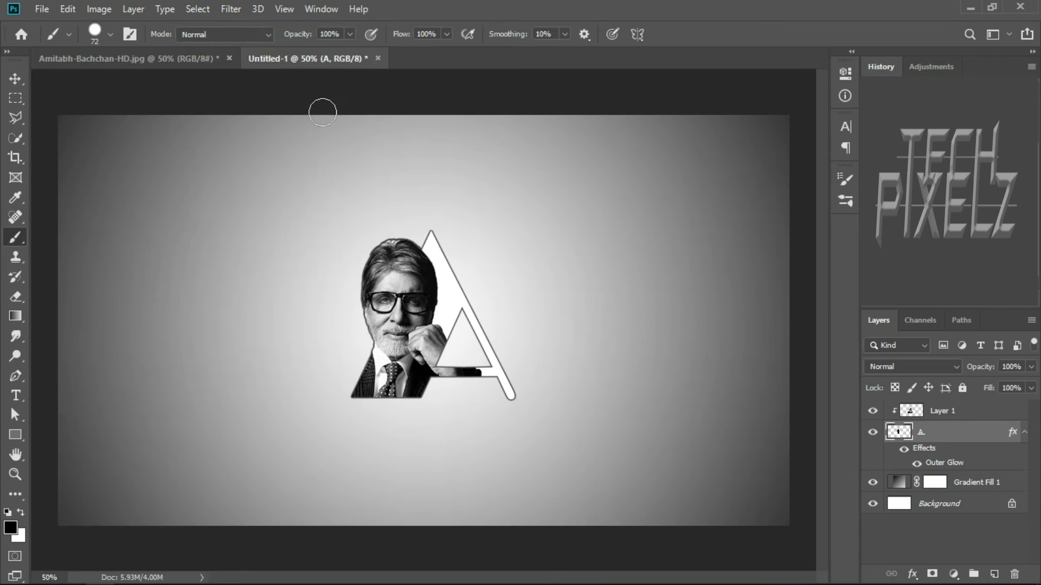
pyautogui.click(1024, 433)
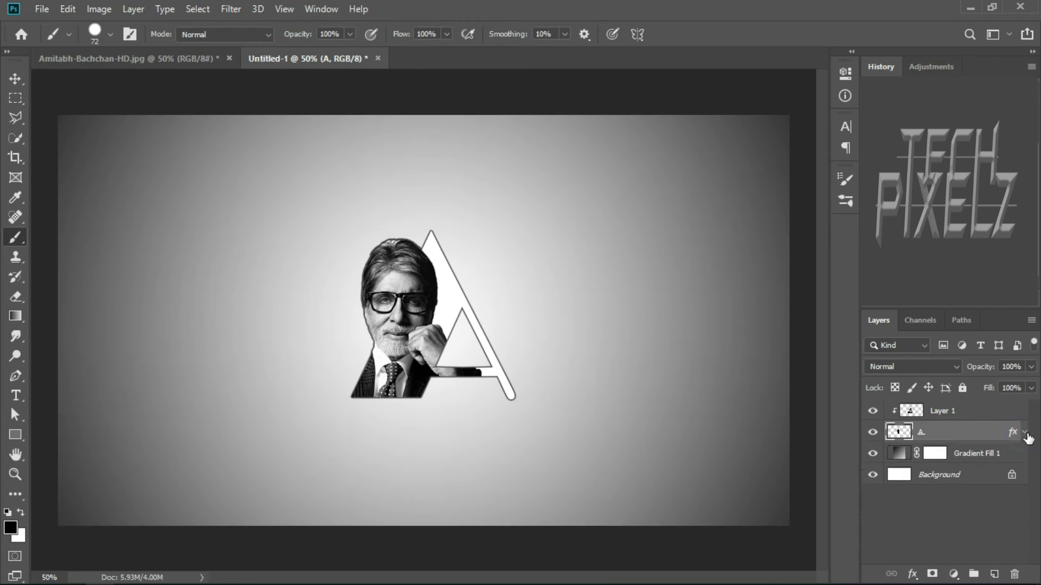
pyautogui.keyDown('ctrl'); pyautogui.click(992, 412); pyautogui.keyUp('ctrl')
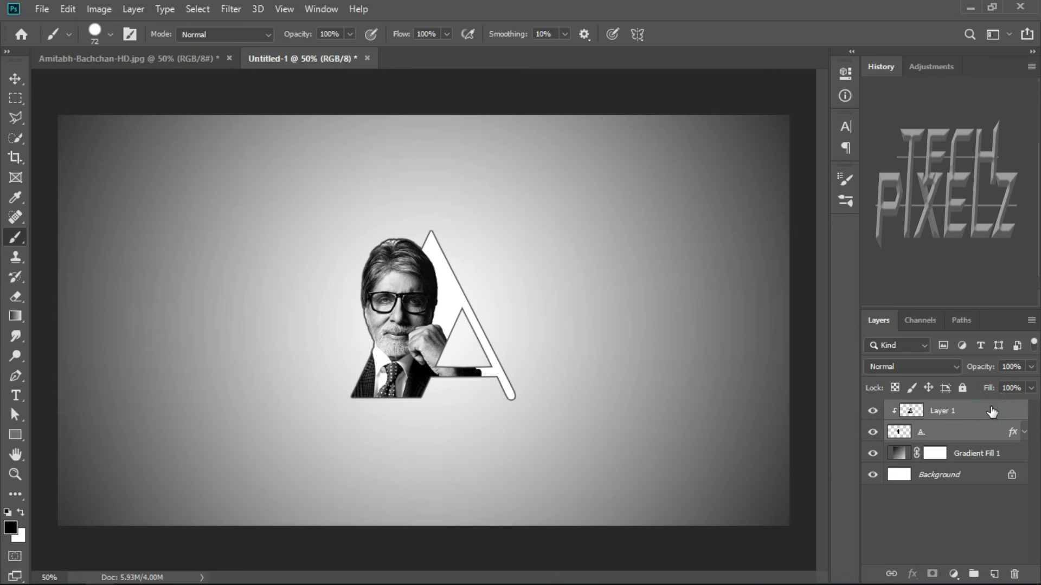
# Scale the letter A and portrait together to about 175% and commit it
pyautogui.hotkey('ctrl', 't')
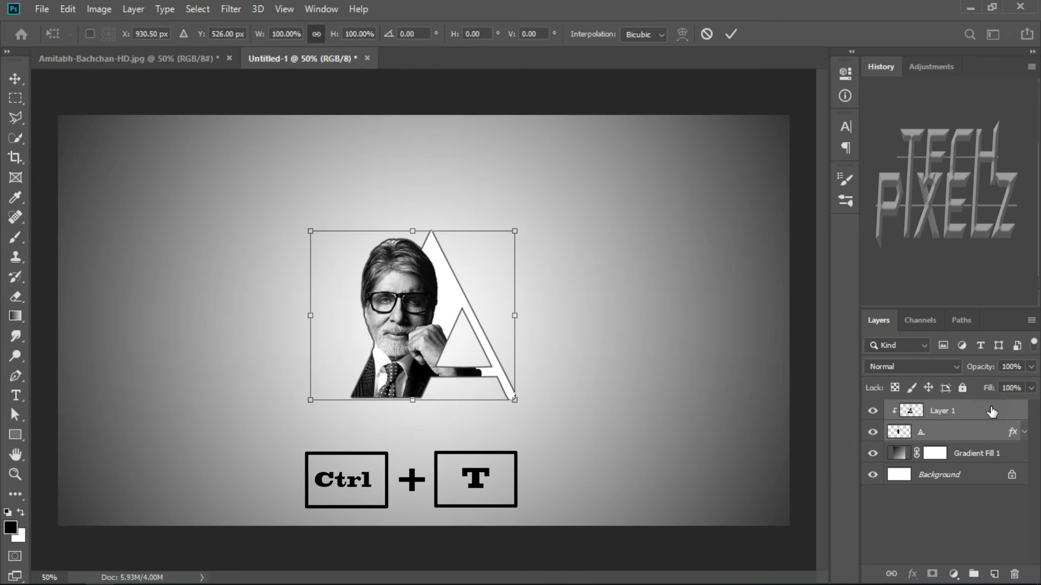
pyautogui.moveTo(515, 400); pyautogui.dragTo(592, 461)
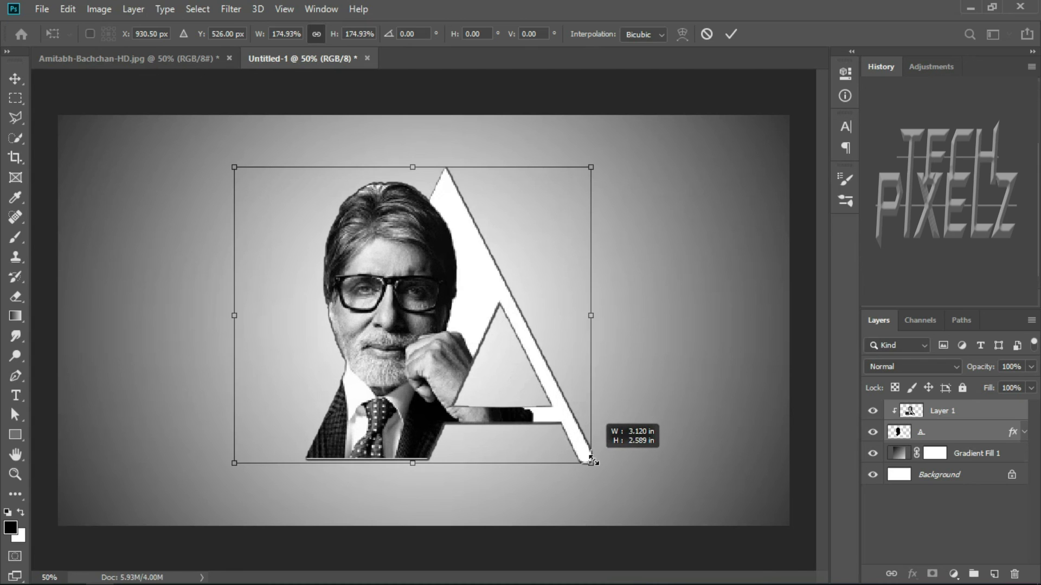
pyautogui.press('Return')
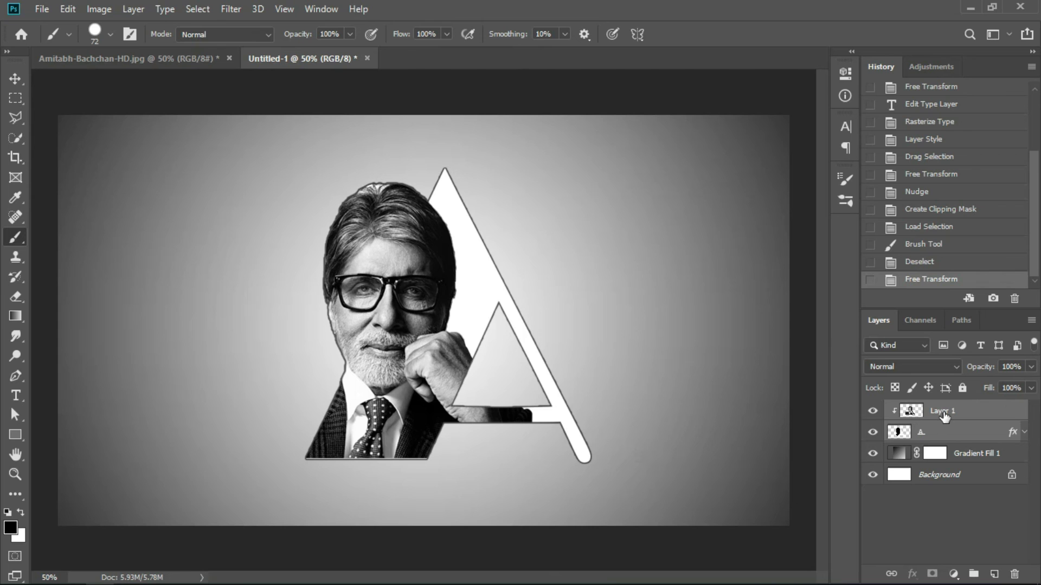
# Nudge the portrait down slightly, then bring up the letter A layer's options
pyautogui.click(944, 416)
pyautogui.press('v')
pyautogui.press('Down')
pyautogui.click(955, 431)
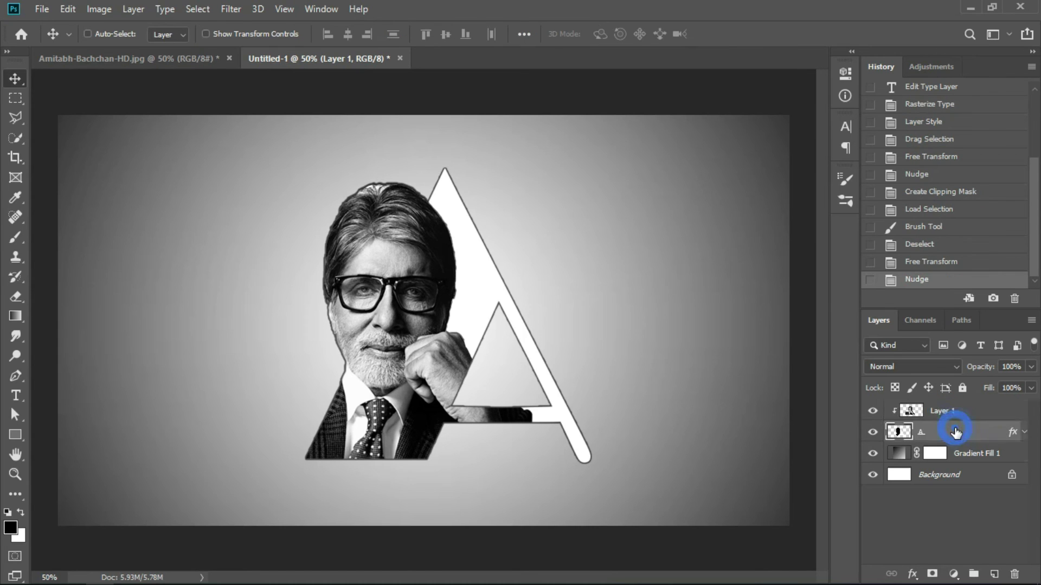
pyautogui.rightClick(955, 432)
# Add a drop shadow to the letter A with angle about -152° and 25% spread
pyautogui.click(795, 23)
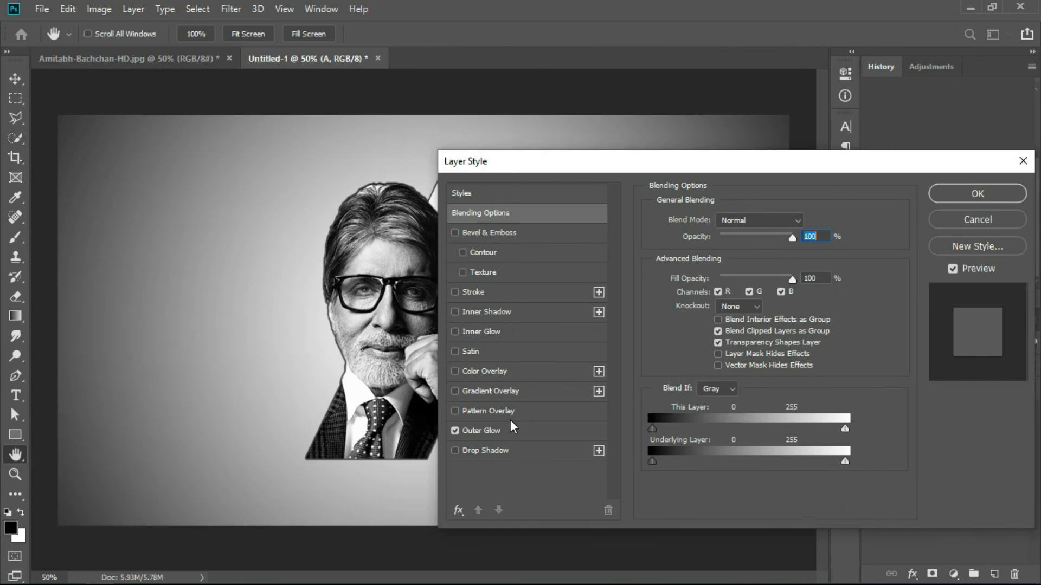
pyautogui.click(506, 450)
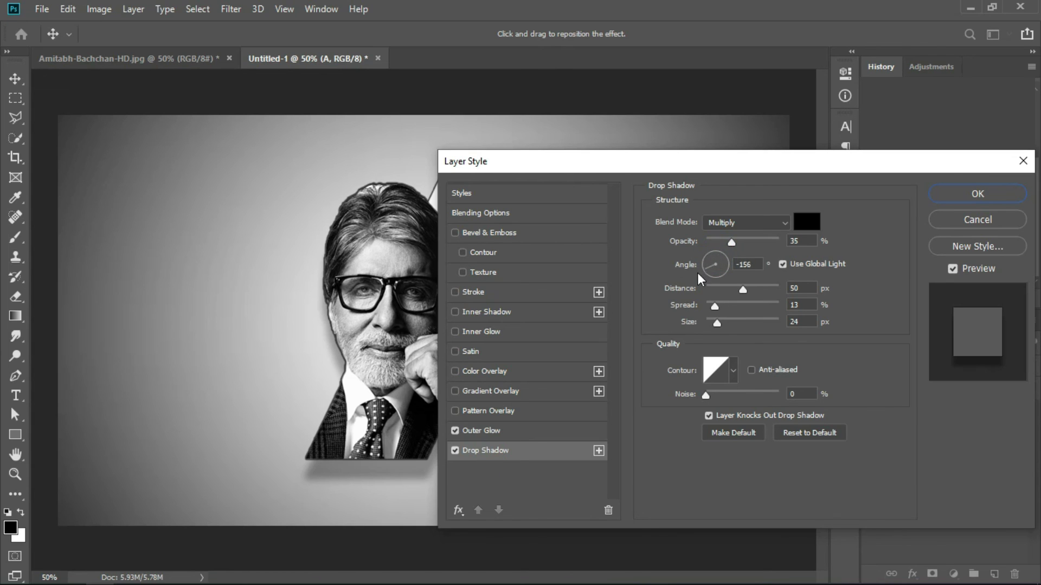
pyautogui.moveTo(697, 272); pyautogui.dragTo(698, 280)
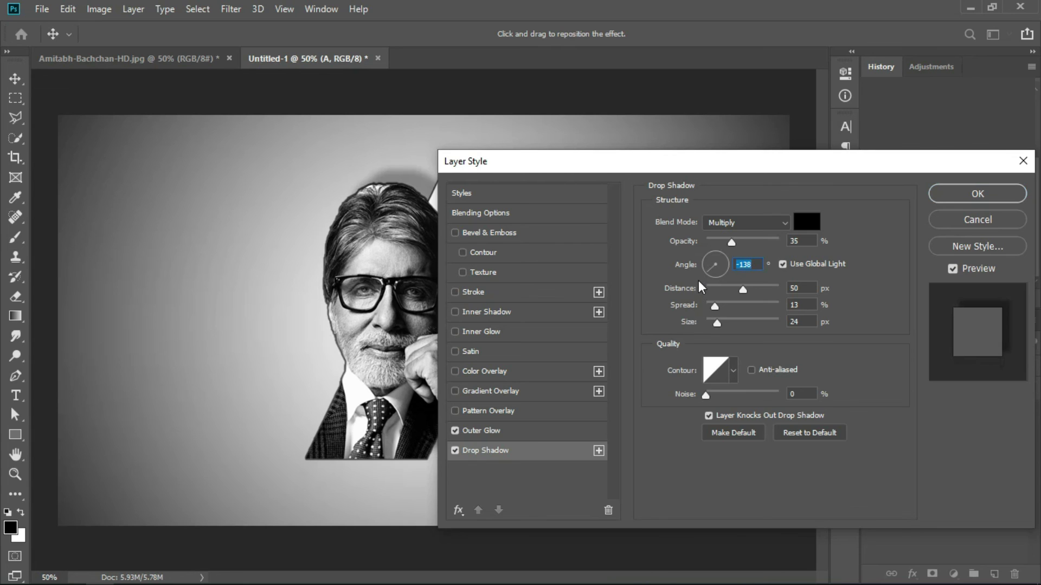
pyautogui.moveTo(704, 274); pyautogui.dragTo(715, 281)
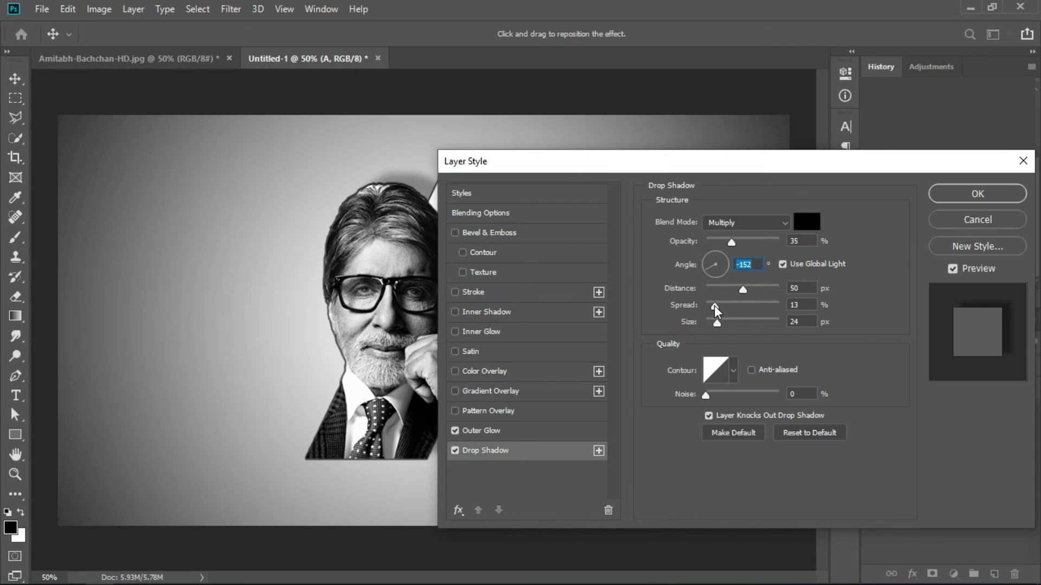
pyautogui.moveTo(713, 305)
pyautogui.mouseDown()
pyautogui.moveTo(724, 304)
pyautogui.moveTo(726, 324)
pyautogui.mouseUp()
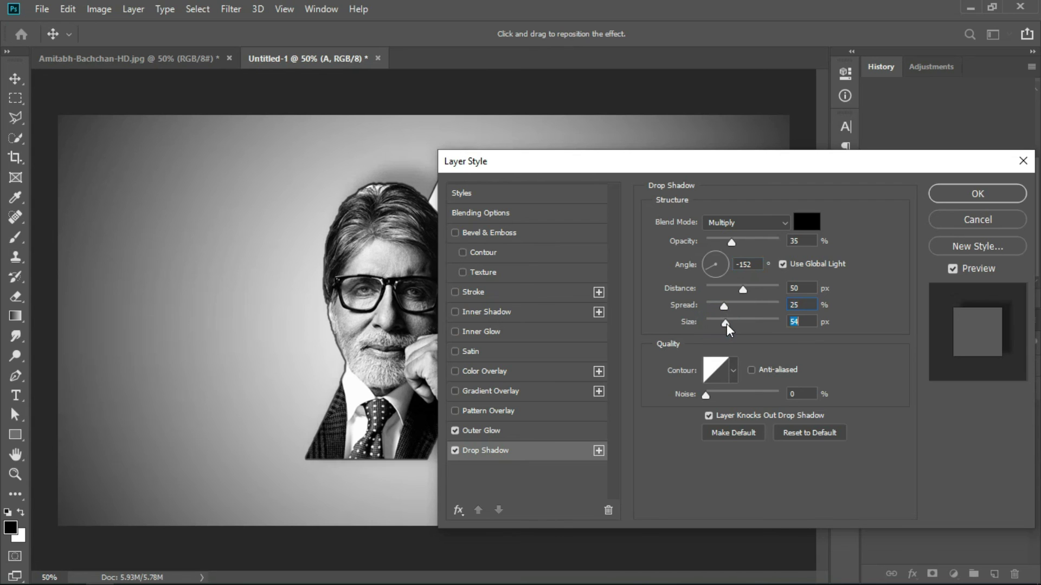